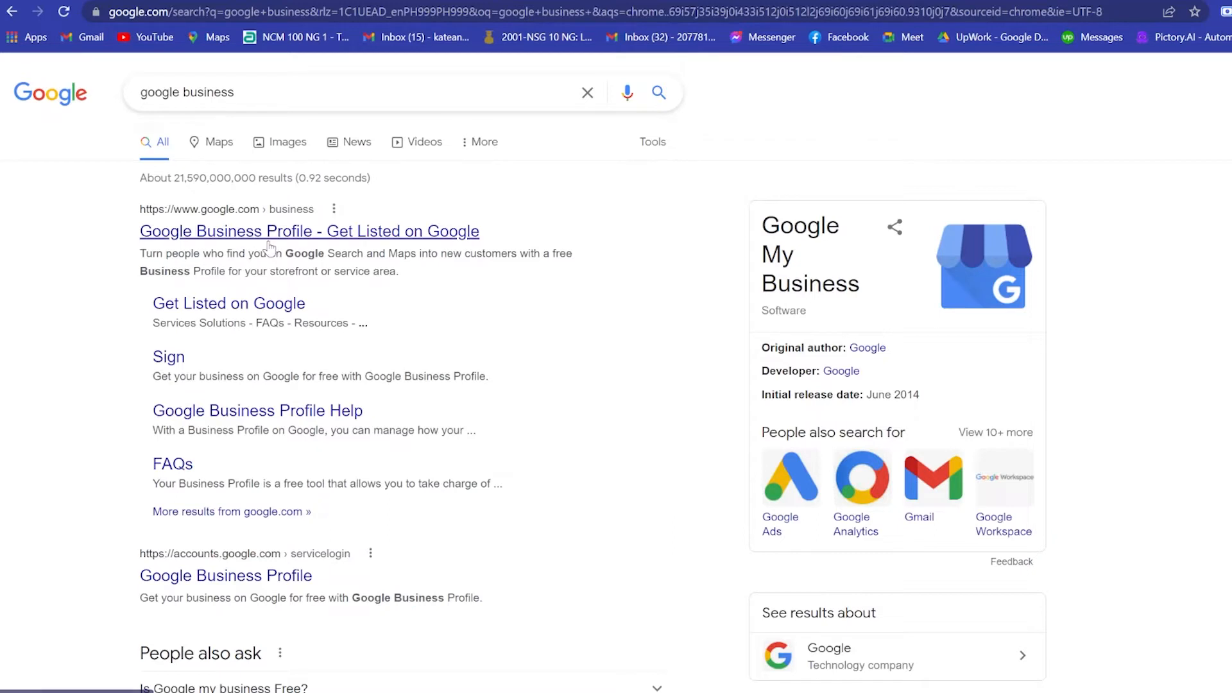
Step: Open the Google Business Profile site from the search results and go to manage the business profile
click(270, 245)
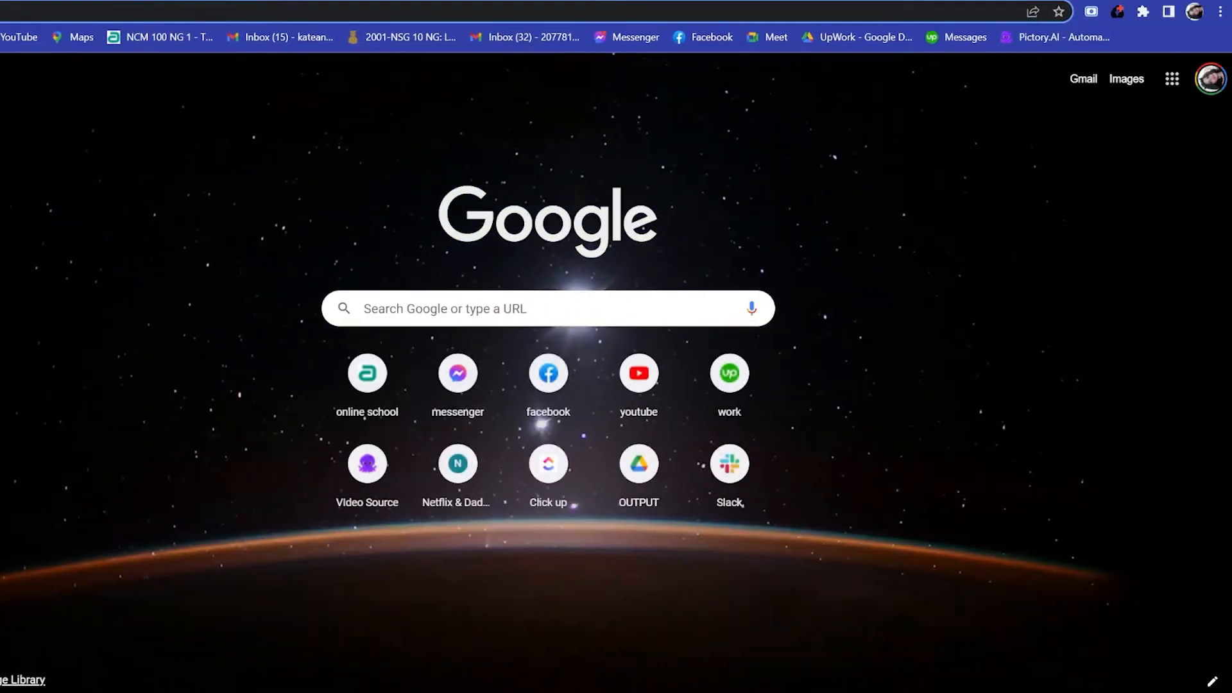
click(1172, 79)
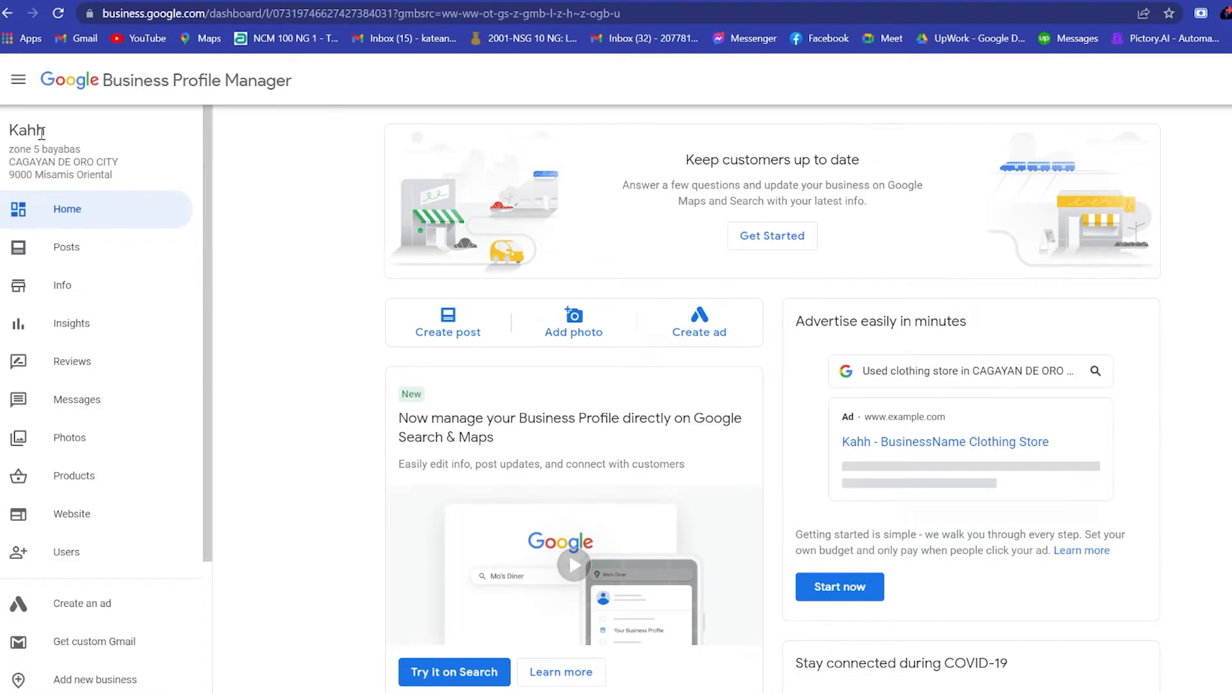
drag(50, 136, 165, 186)
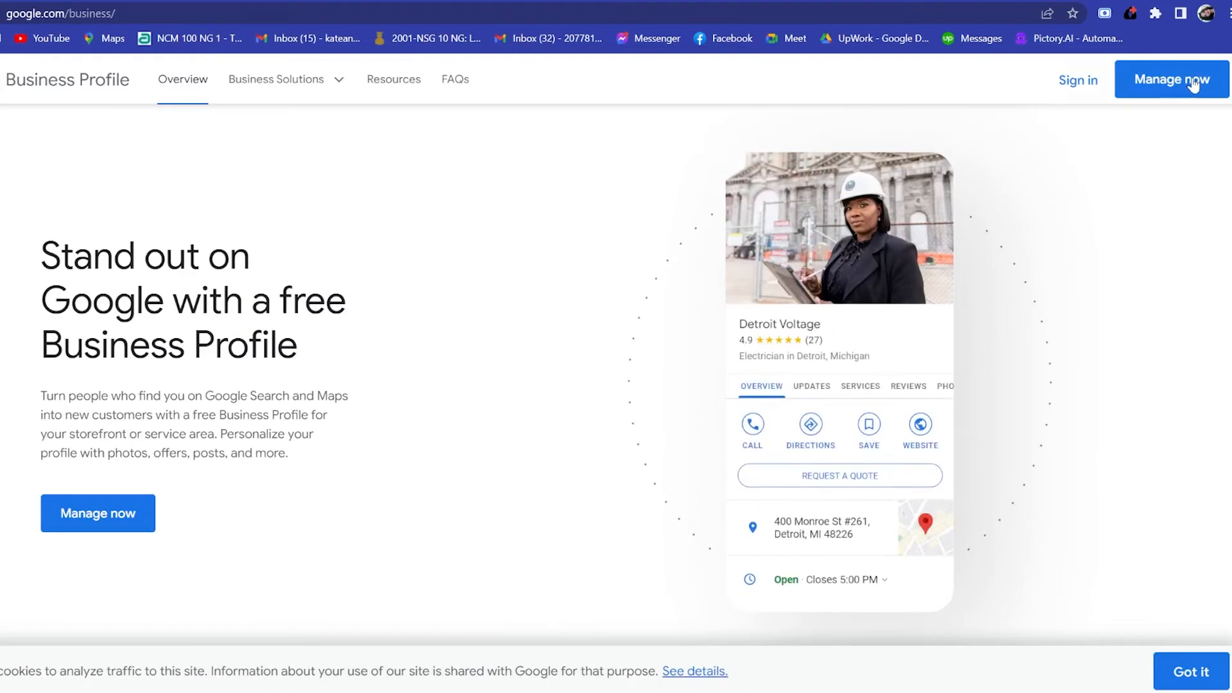
click(1152, 95)
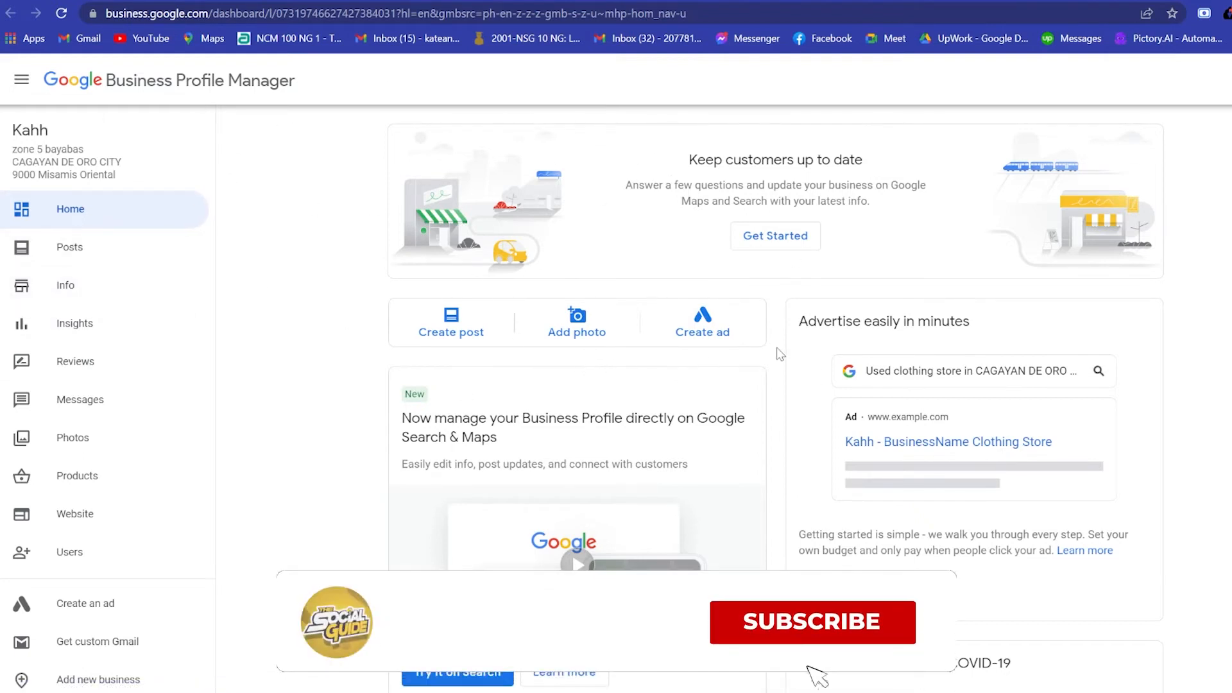
Step: Create a COVID-19 update post with the status "Coming Soon Easter Collection!"
click(470, 338)
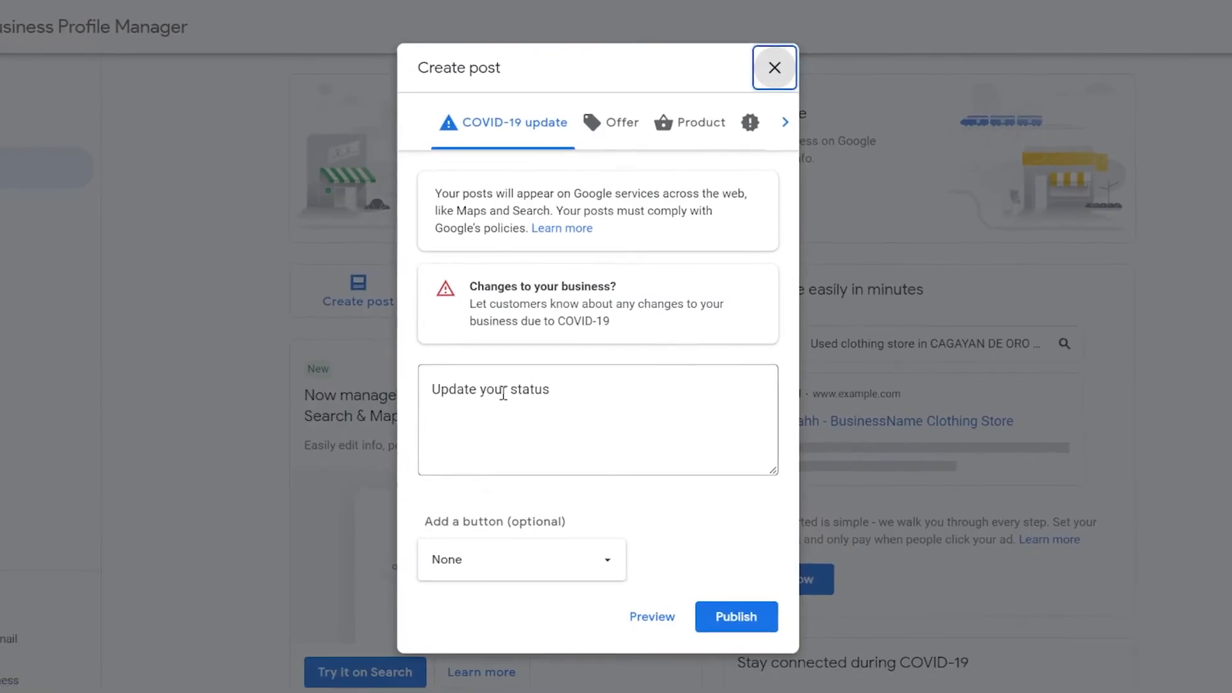
click(567, 388)
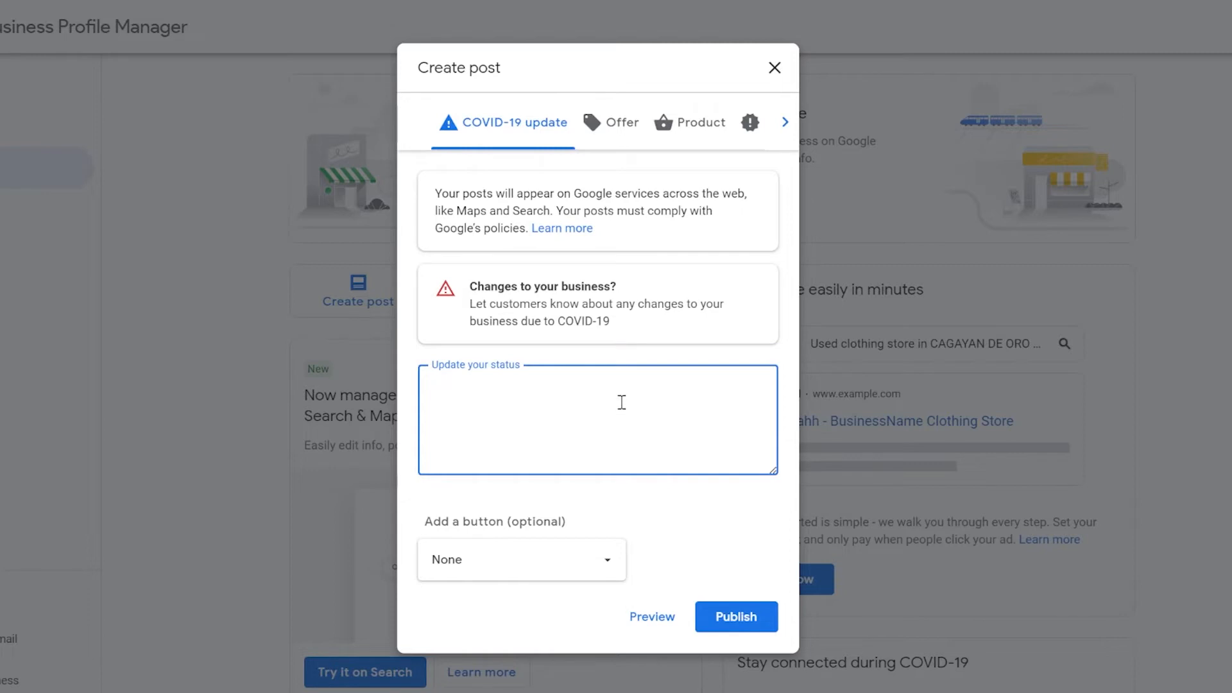
text(Coming Soon Easter Collection!)
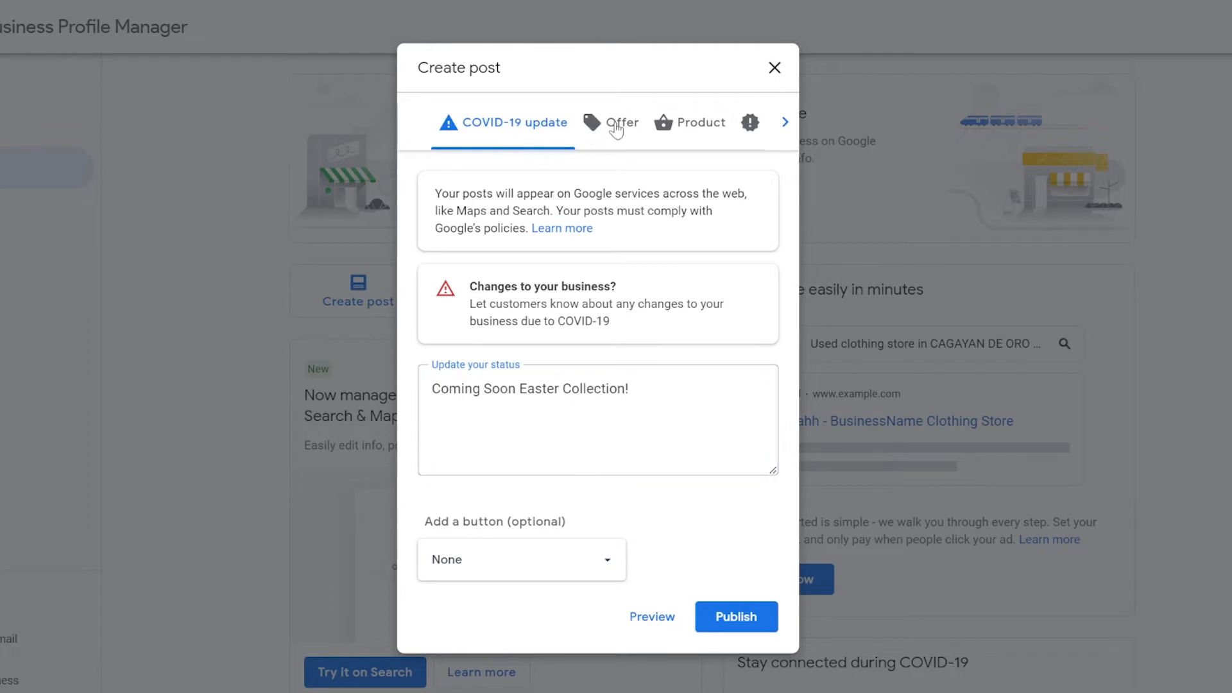
Step: Look at the Offer and Product post types, return to the COVID-19 update and highlight part of its status text
click(620, 125)
click(700, 120)
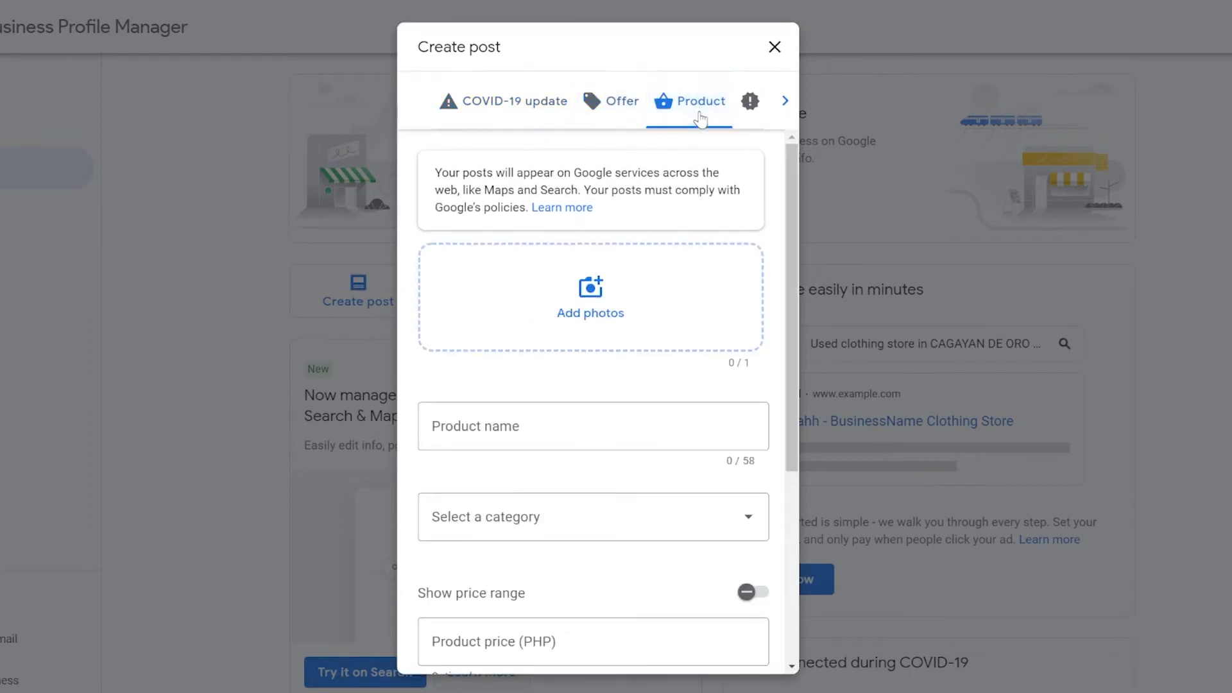
click(543, 104)
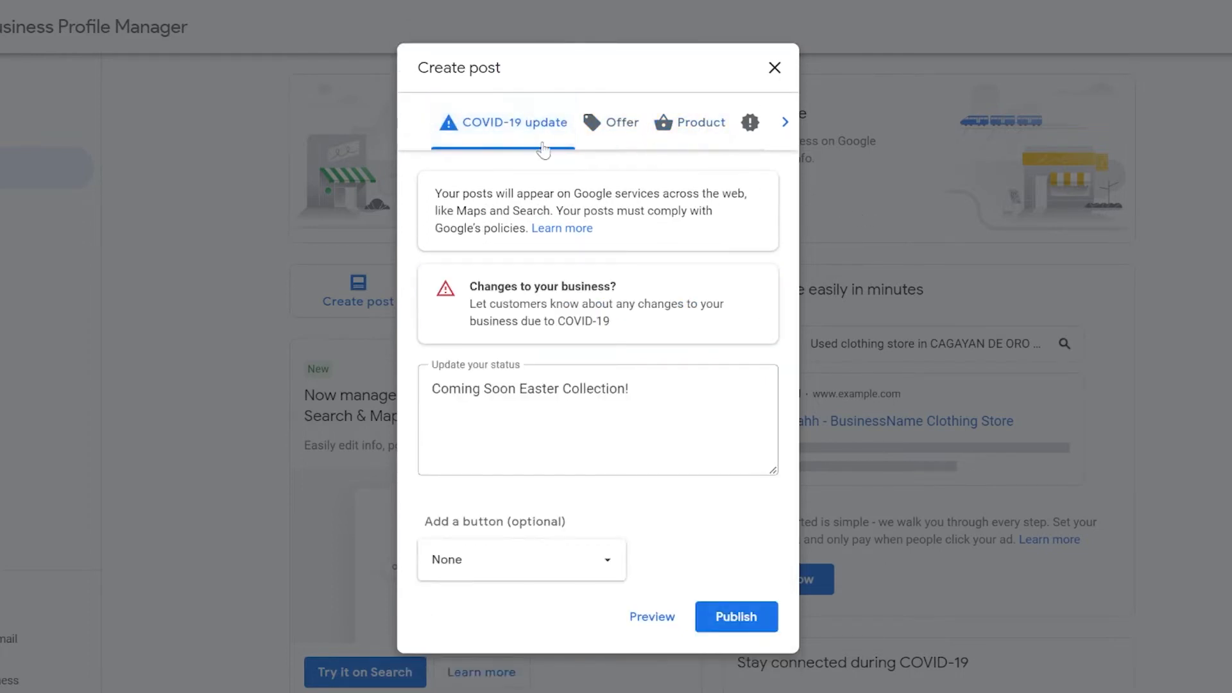
click(643, 391)
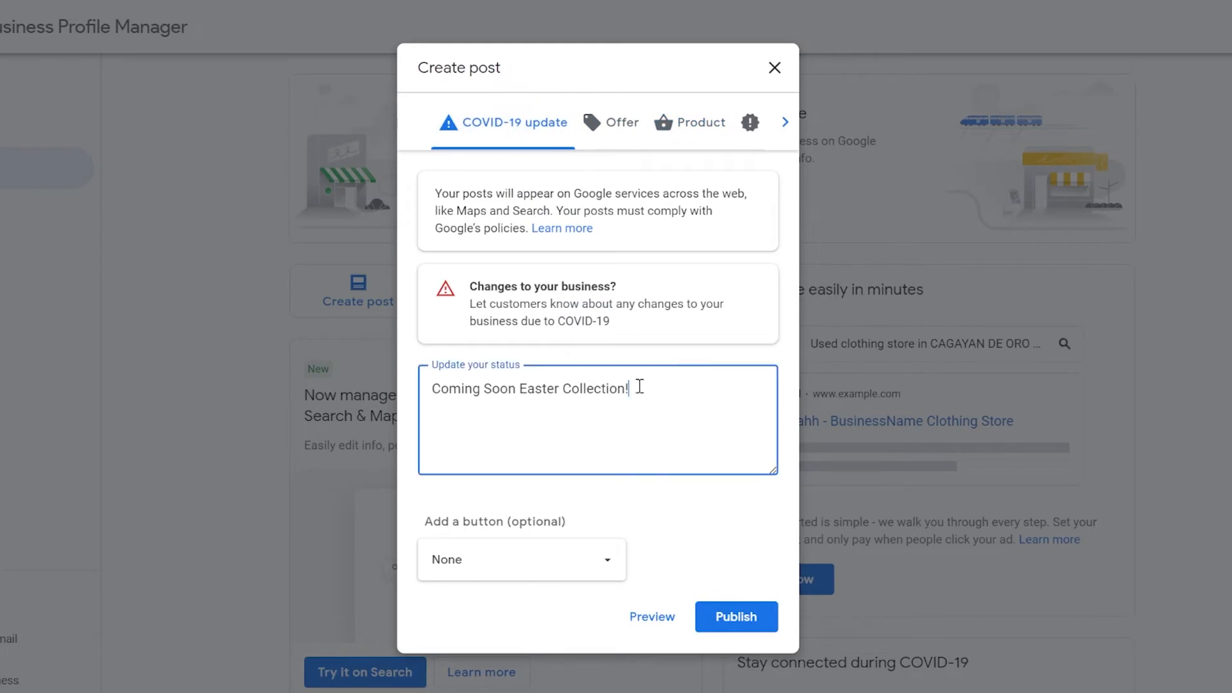
drag(464, 388, 690, 385)
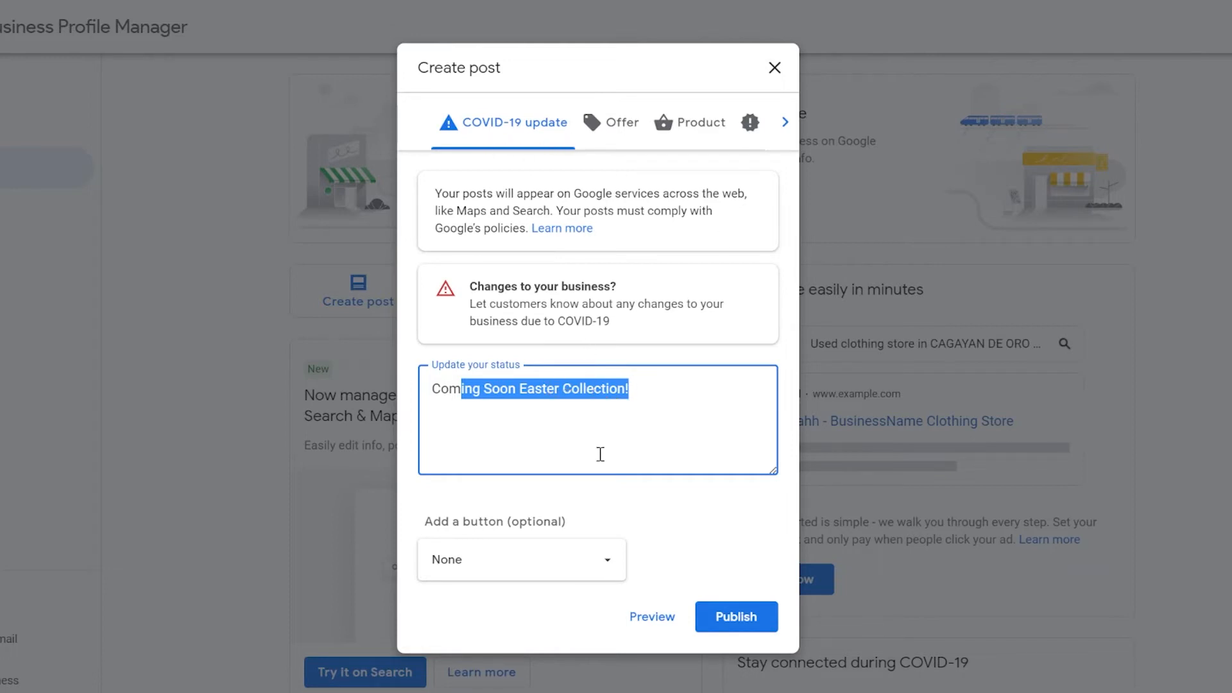
Step: Switch the post type to Offer and enter the offer title "50% off"
click(626, 125)
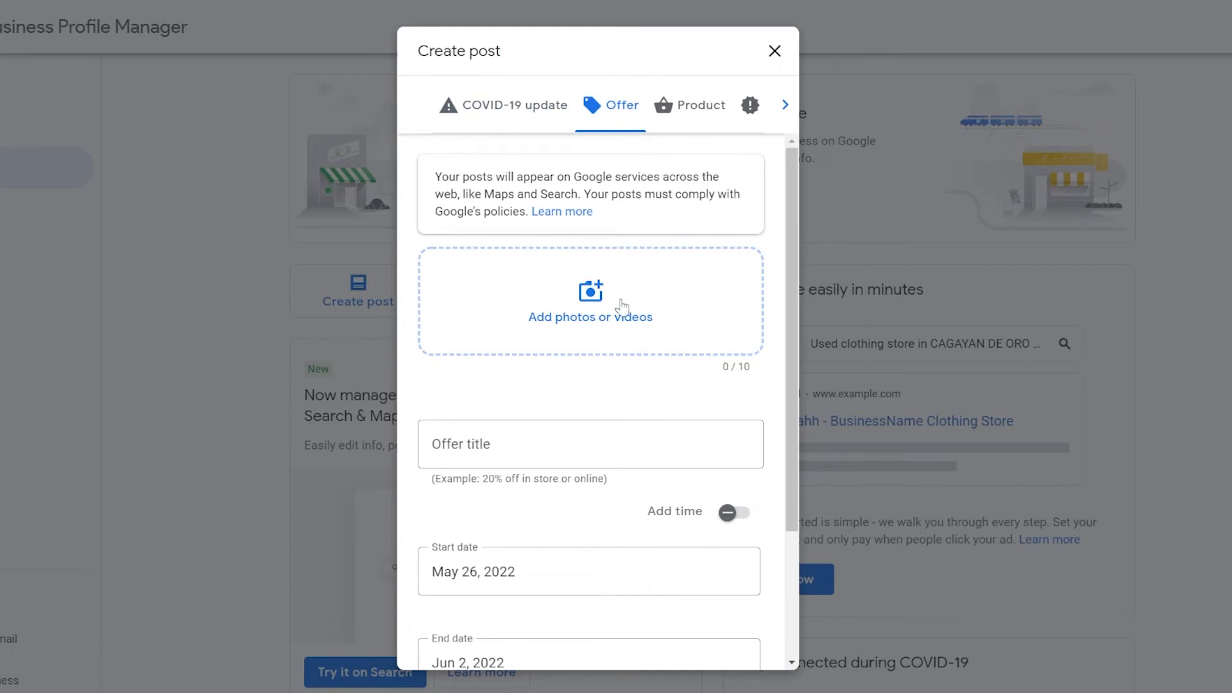
click(584, 452)
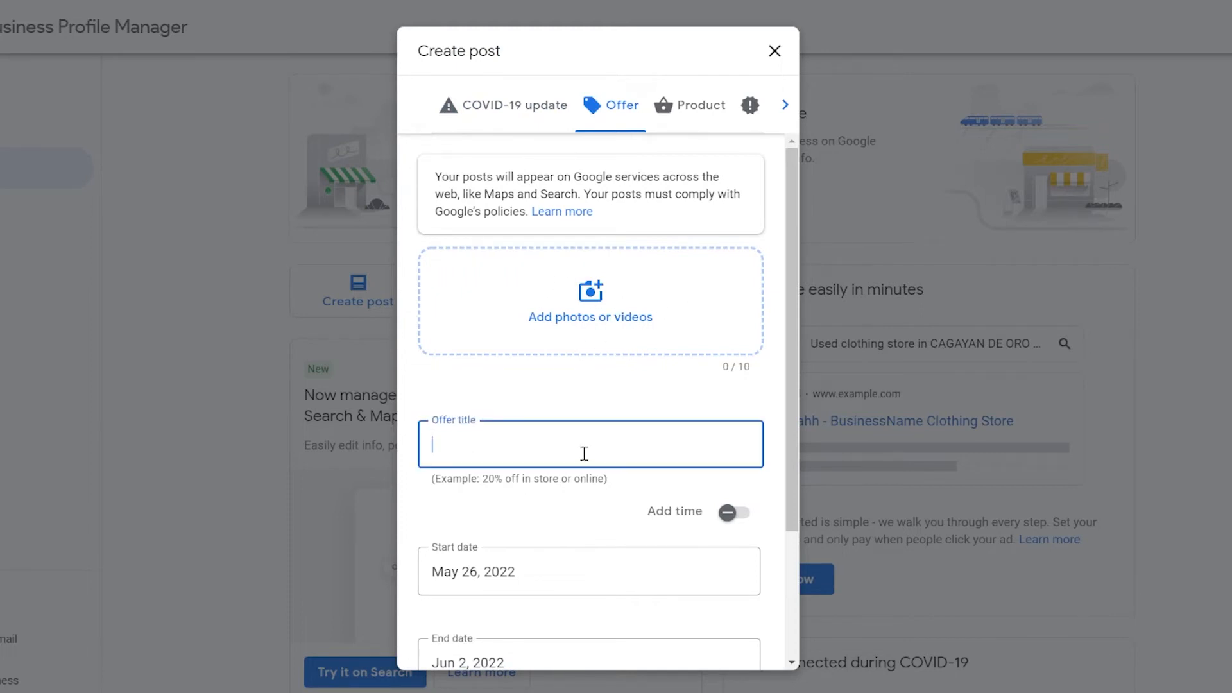
text(%0)
scroll(515, 443, down, 1)
text(% off)
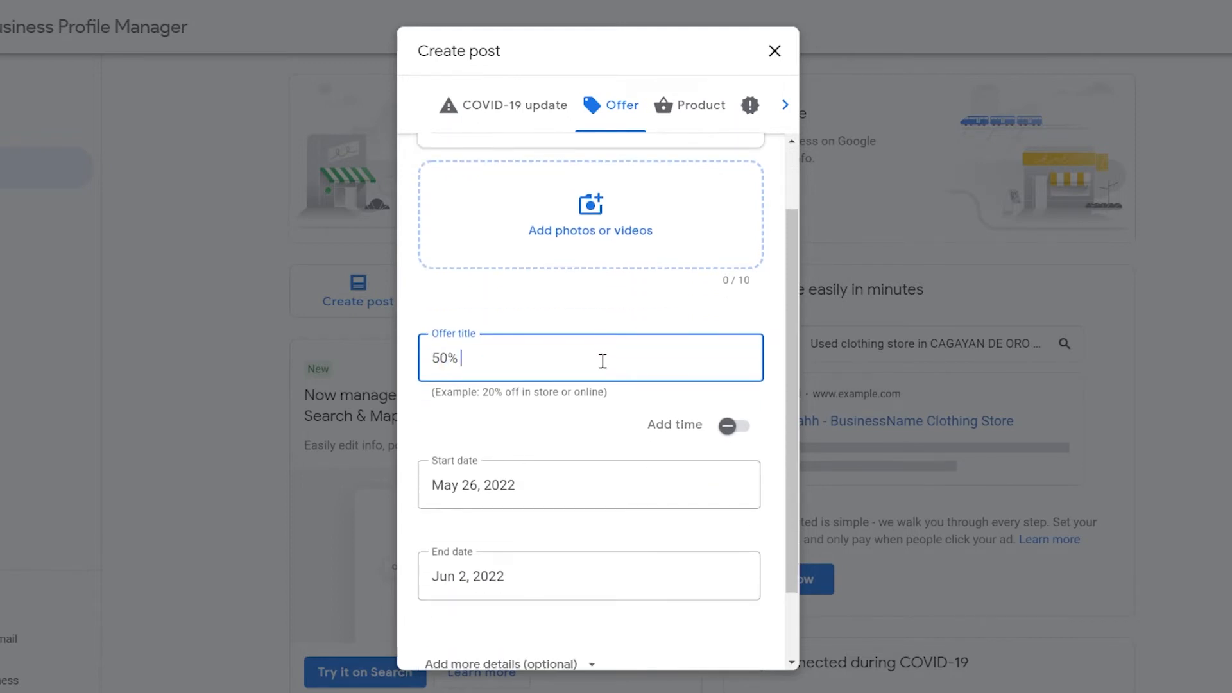
scroll(568, 411, down, 1)
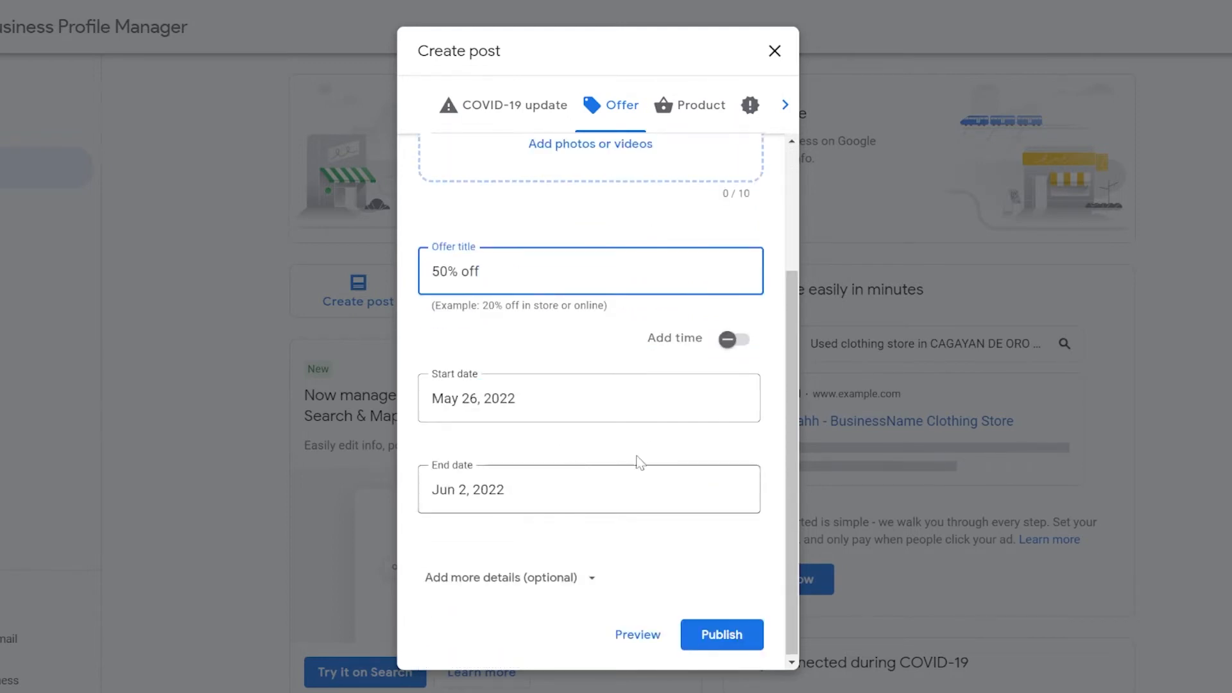
Step: Add times to the offer, with a start time of 3:00 AM and an end time of 4:00 AM
click(728, 338)
click(626, 411)
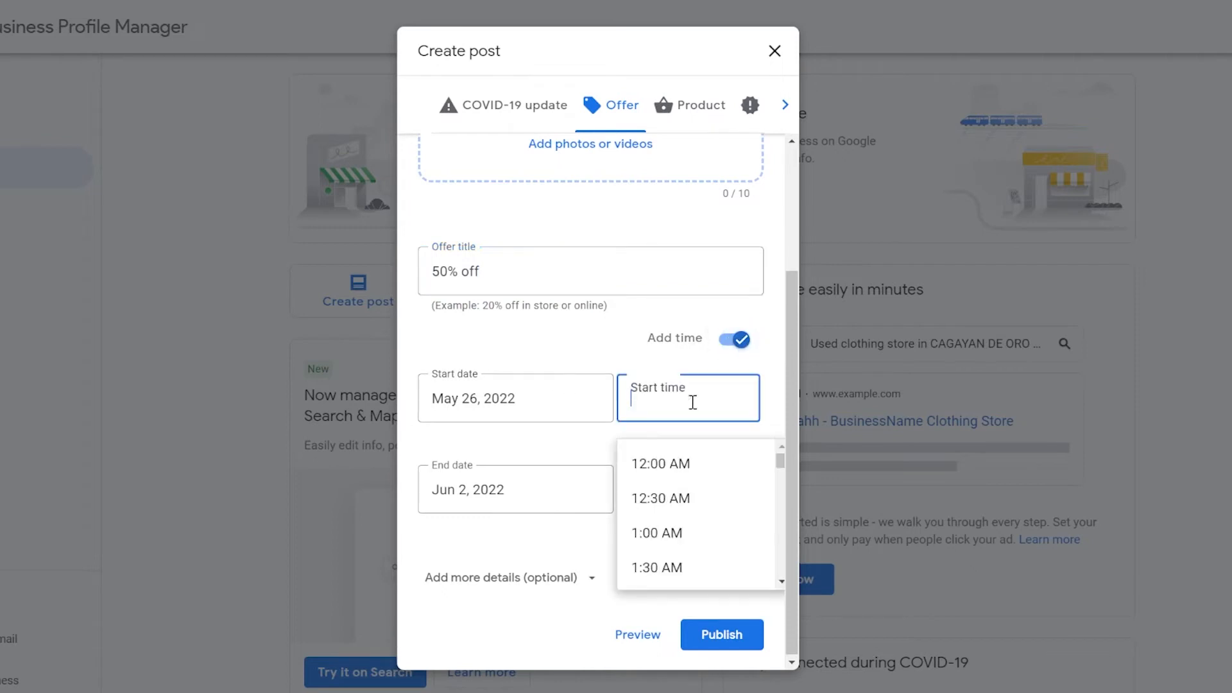
scroll(639, 526, down, 2)
scroll(690, 556, up, 2)
scroll(683, 539, down, 3)
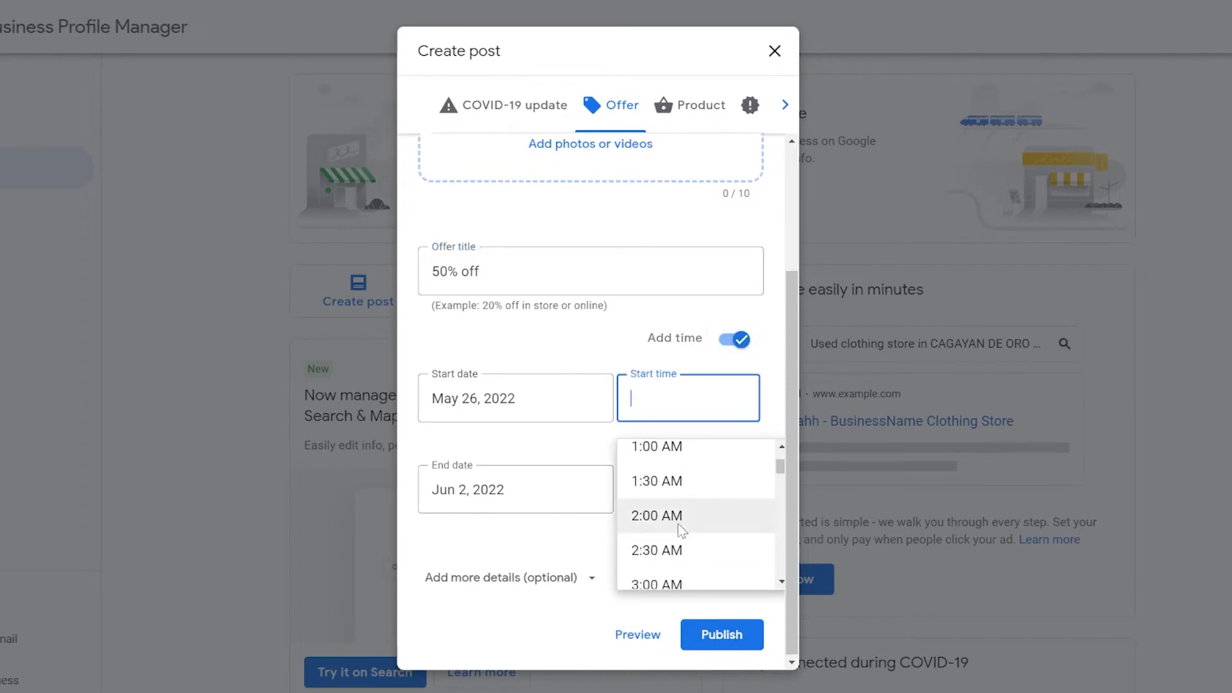
click(682, 498)
click(686, 493)
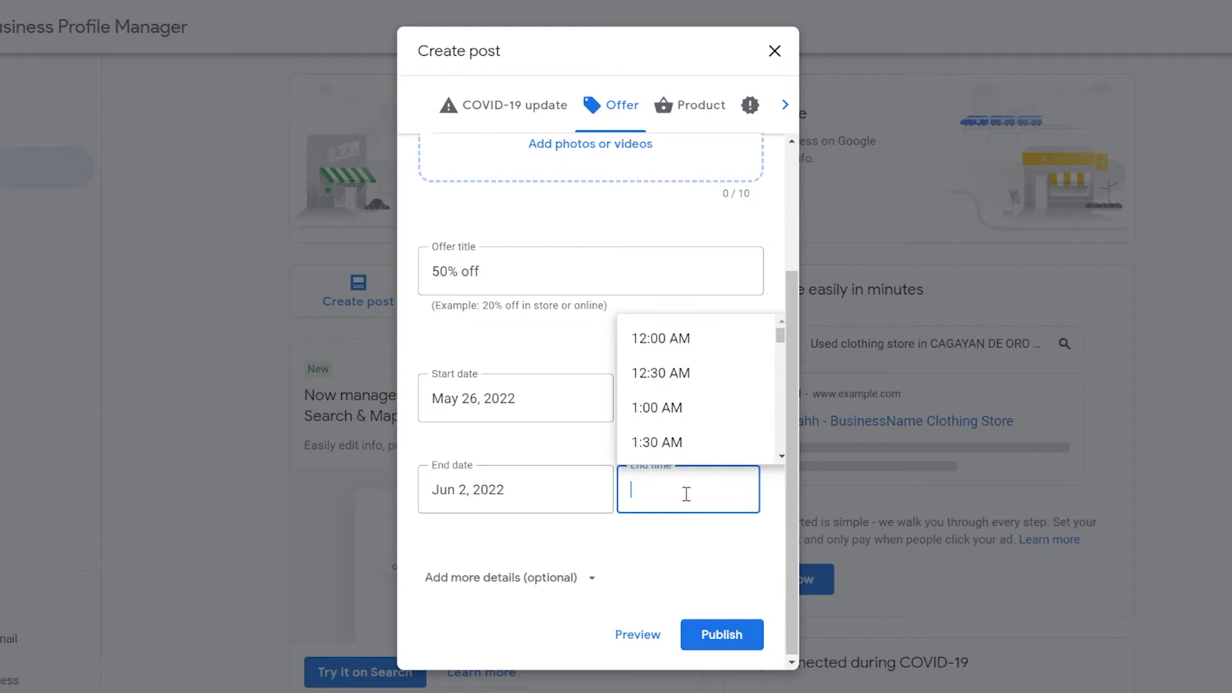
scroll(685, 443, down, 3)
click(685, 443)
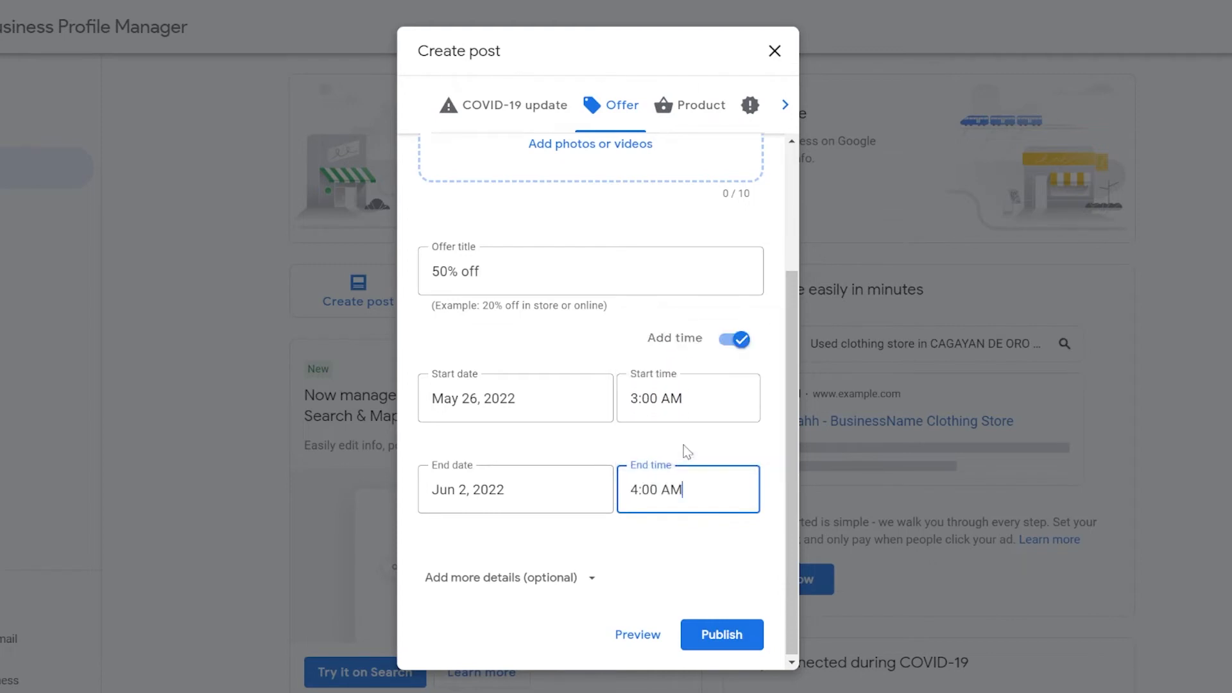
Step: Expand the offer's additional details and examine the coupon code, redemption link, and terms and conditions fields
click(567, 581)
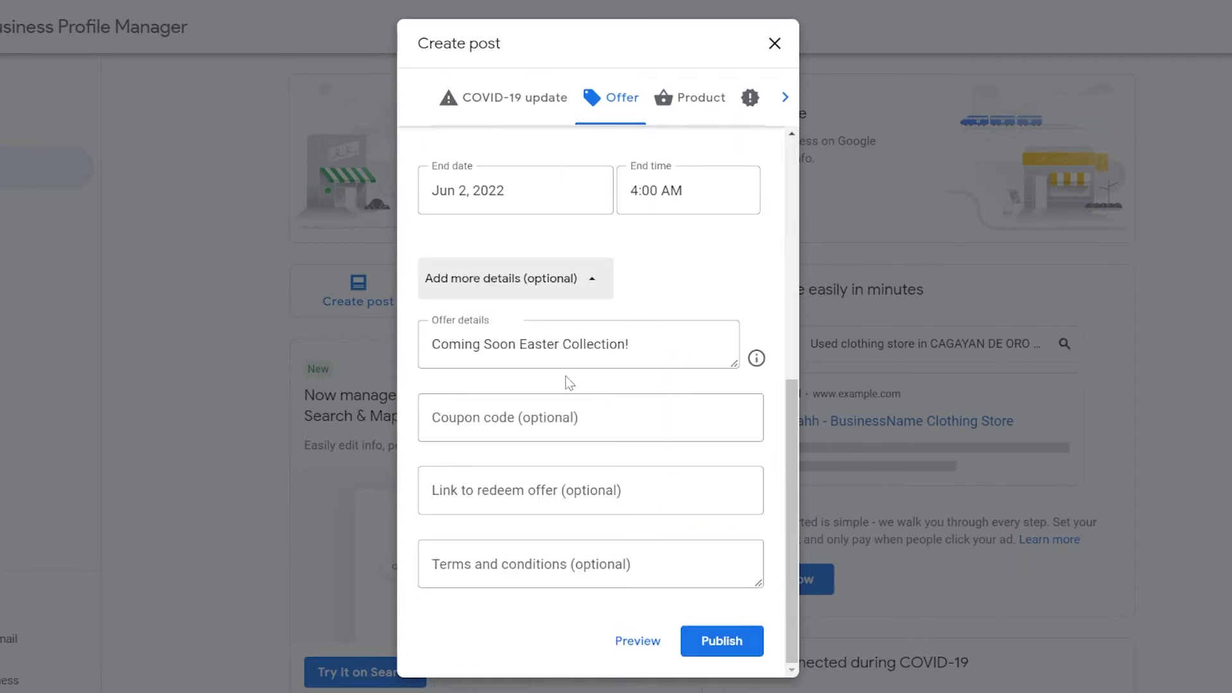
click(660, 427)
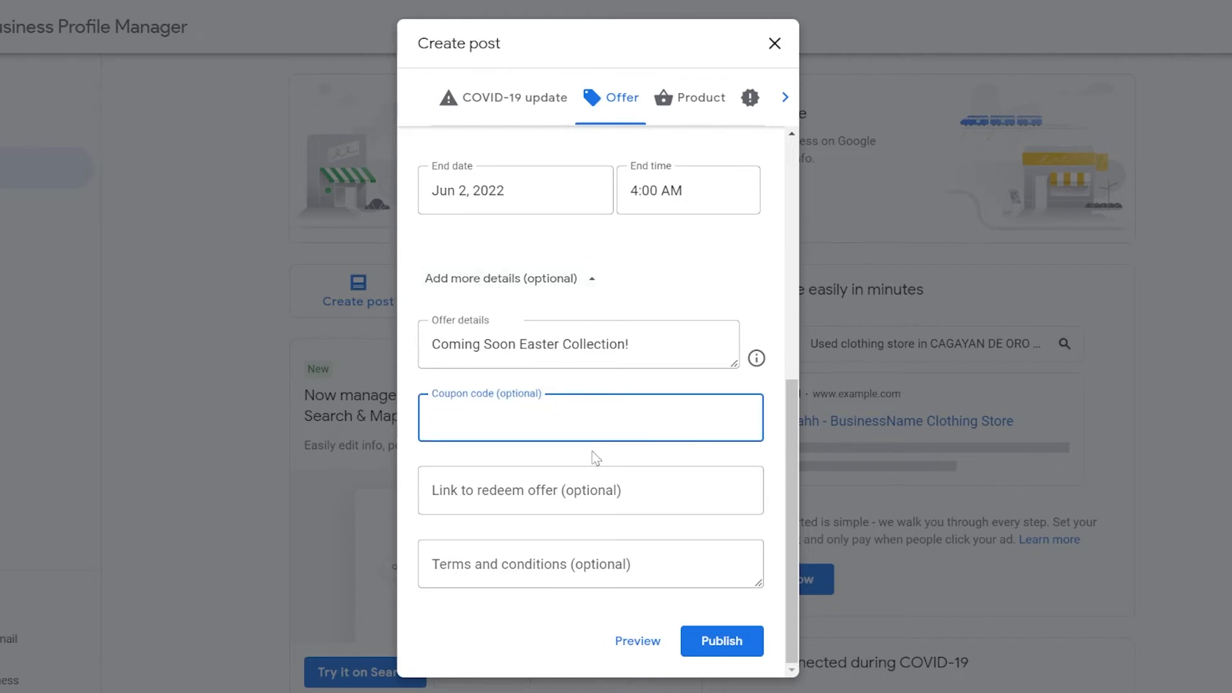
scroll(643, 497, up, 1)
scroll(625, 539, down, 1)
click(641, 501)
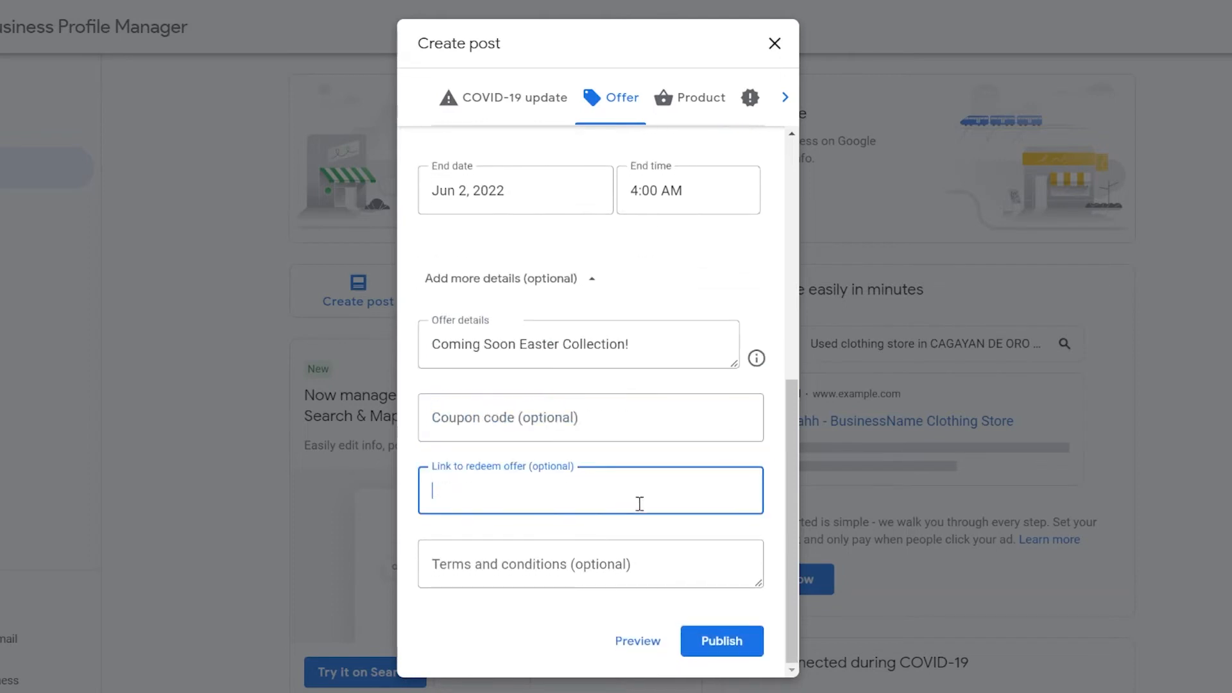
click(642, 565)
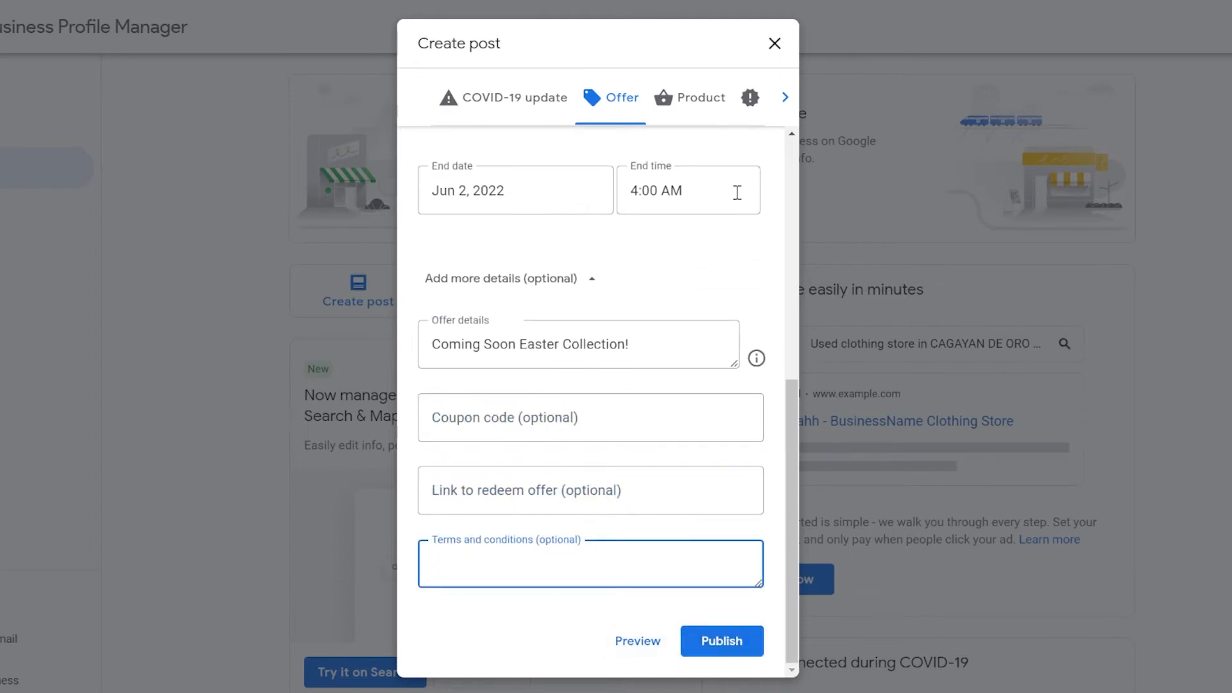
Step: Switch to a Product post, examine its name, category and description fields, and open its button choices
click(685, 102)
scroll(586, 399, up, 5)
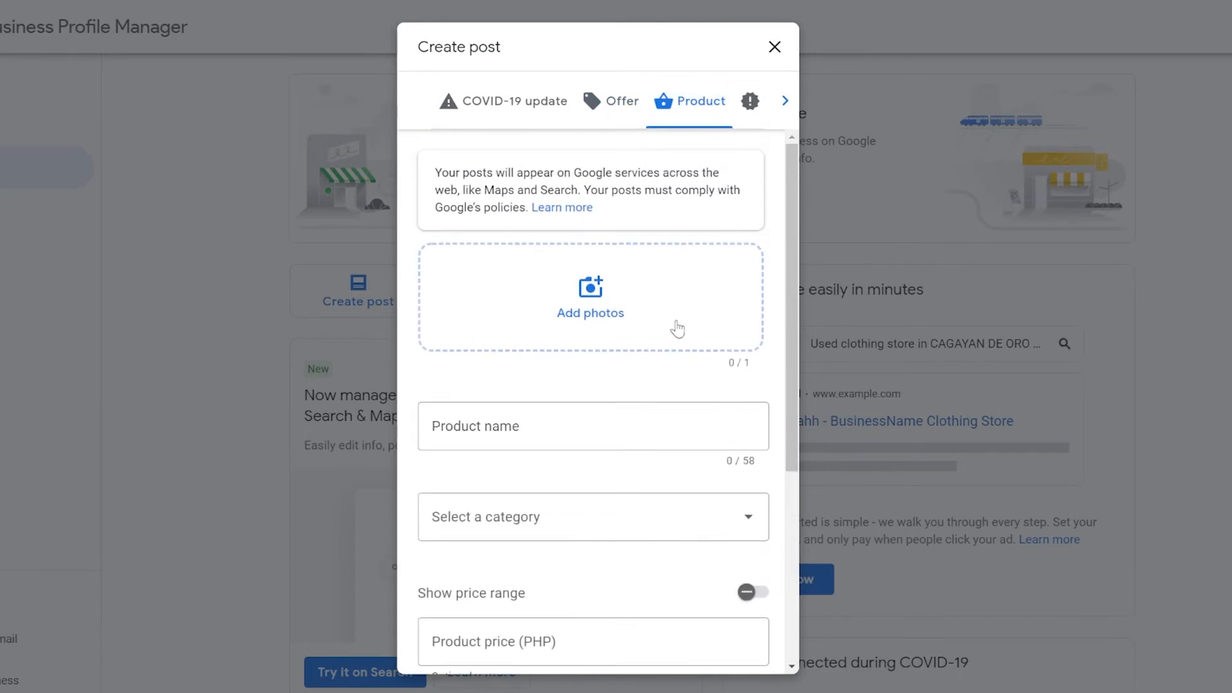
click(587, 438)
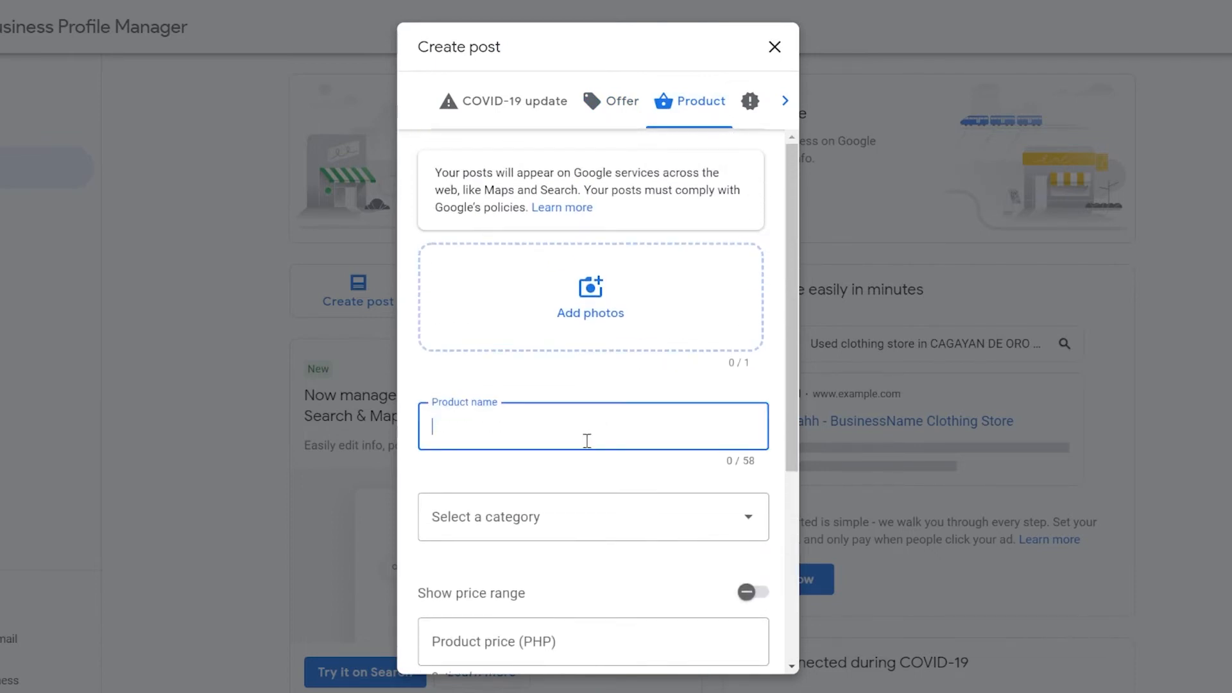
right_click(587, 441)
click(649, 513)
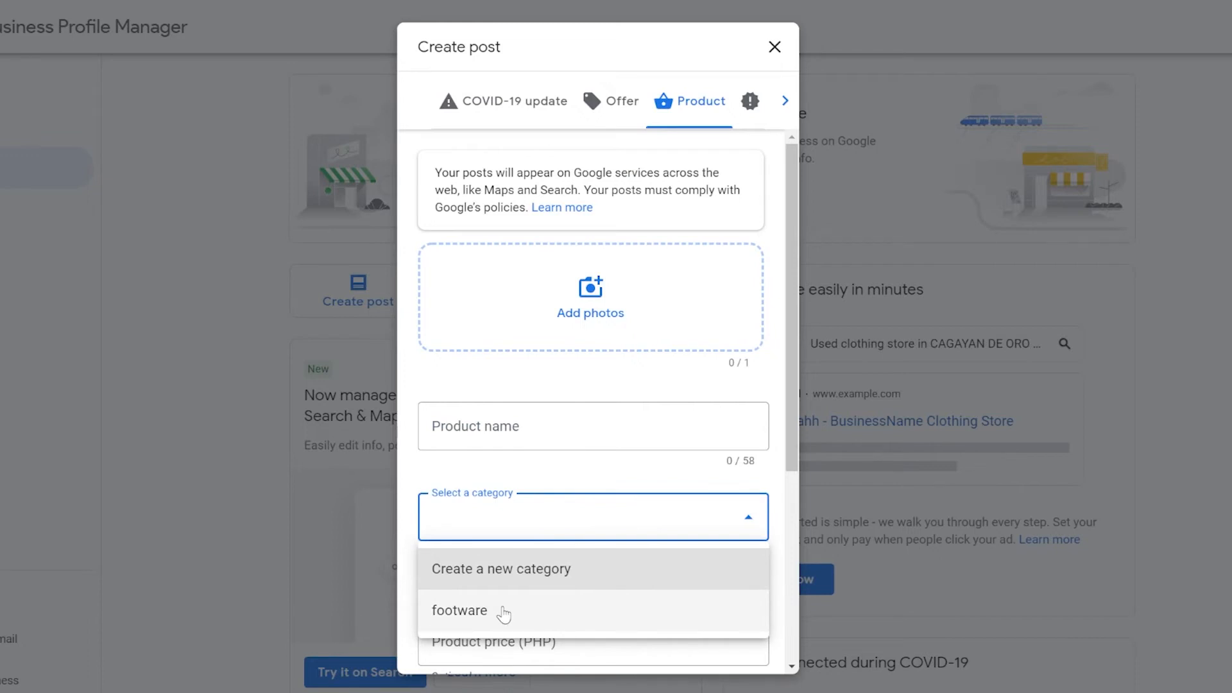
click(473, 491)
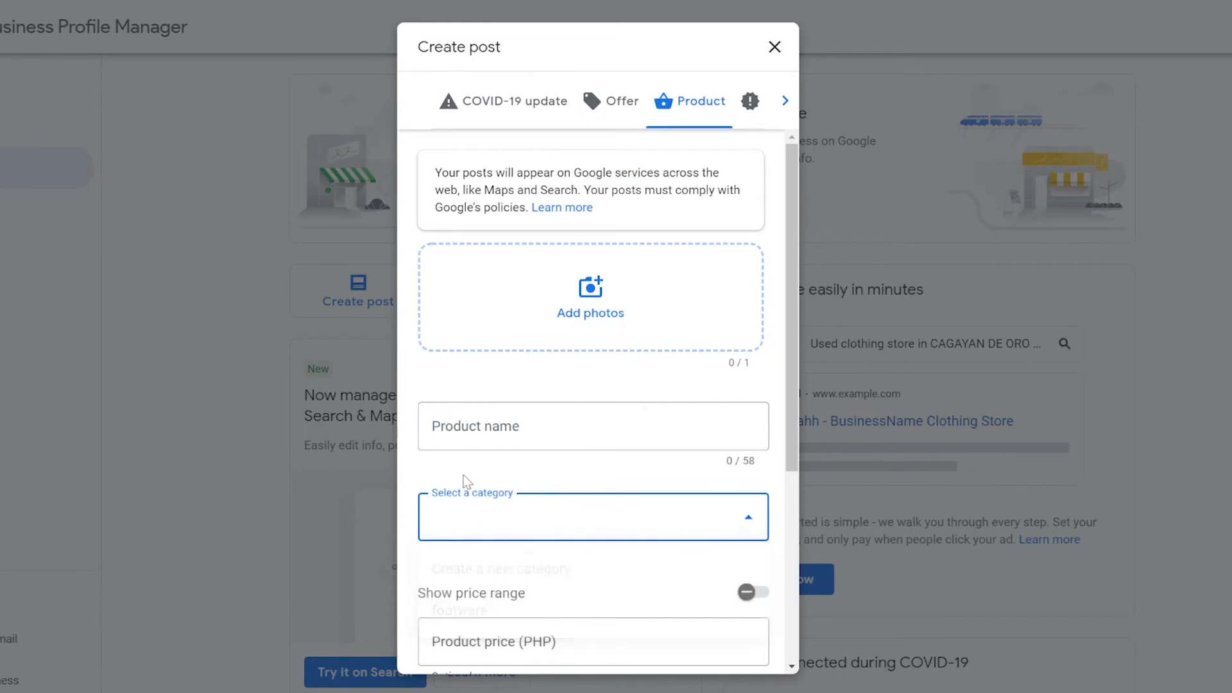
scroll(638, 547, down, 4)
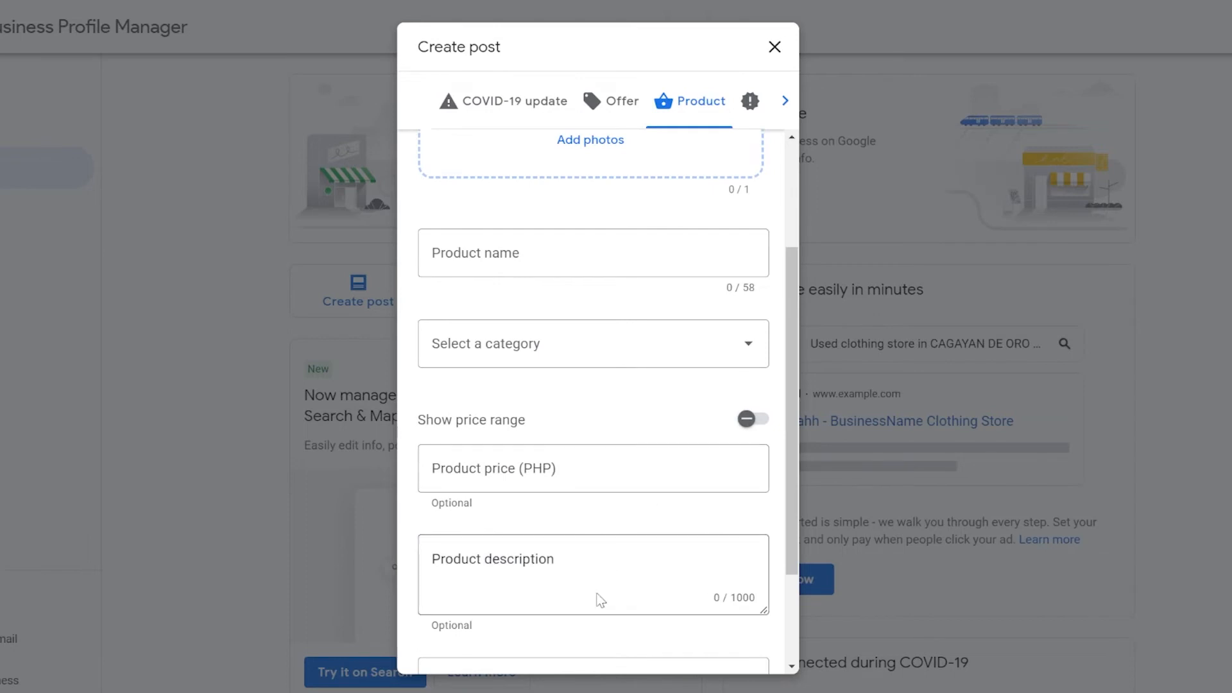
click(573, 563)
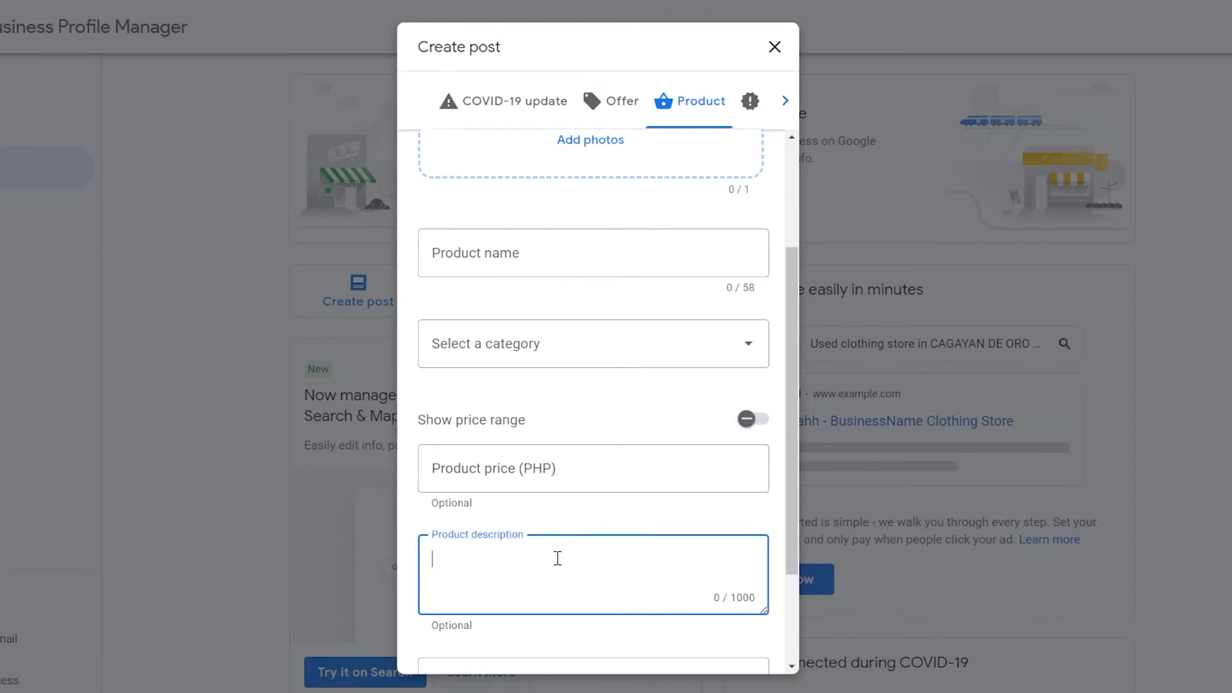
scroll(565, 561, down, 3)
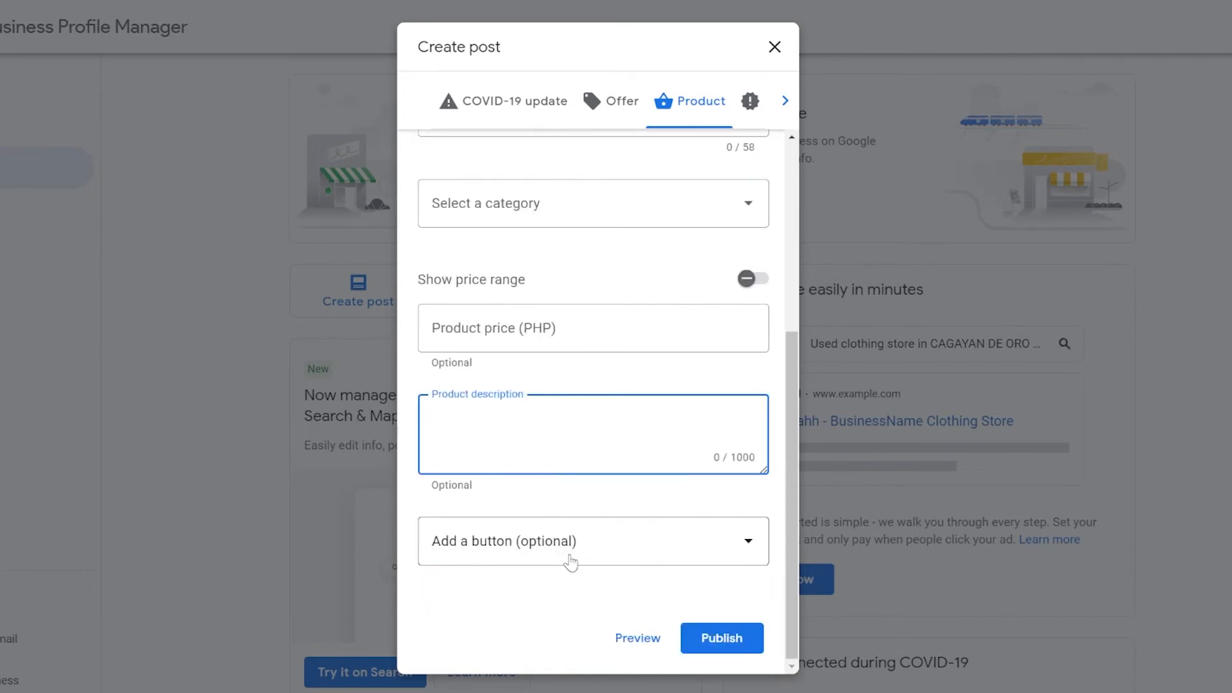
click(620, 558)
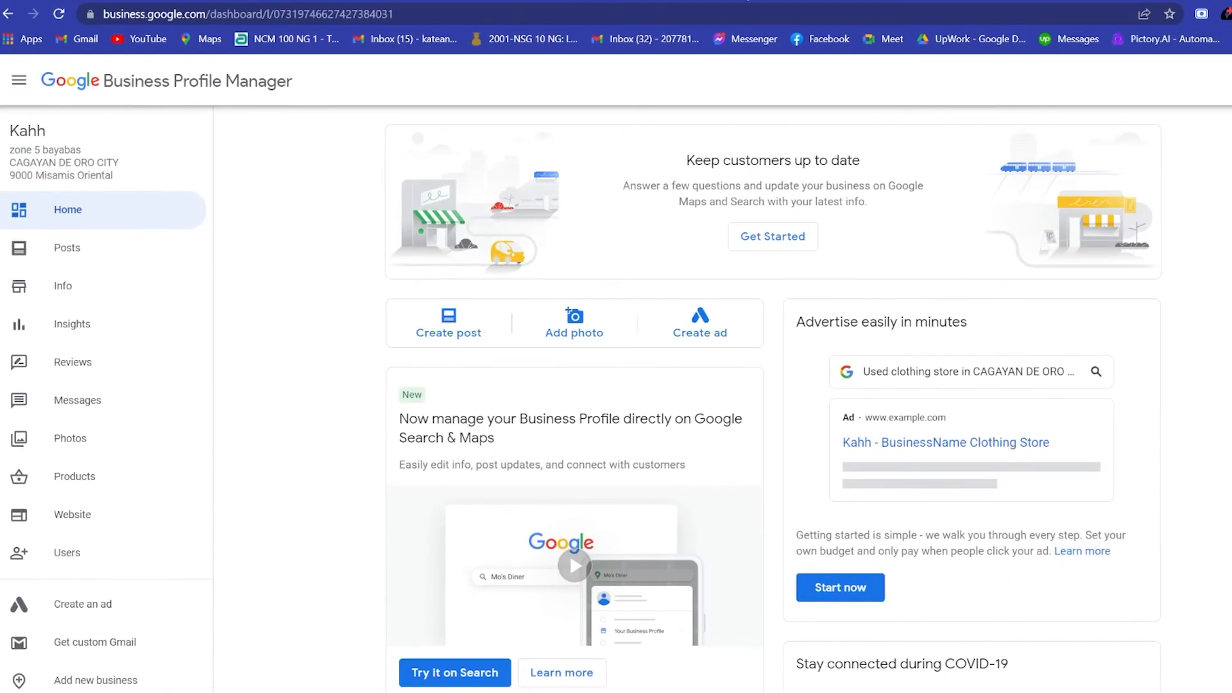
Step: Open the Shopify store's admin page in the browser and copy its web address
click(657, 15)
text(sh)
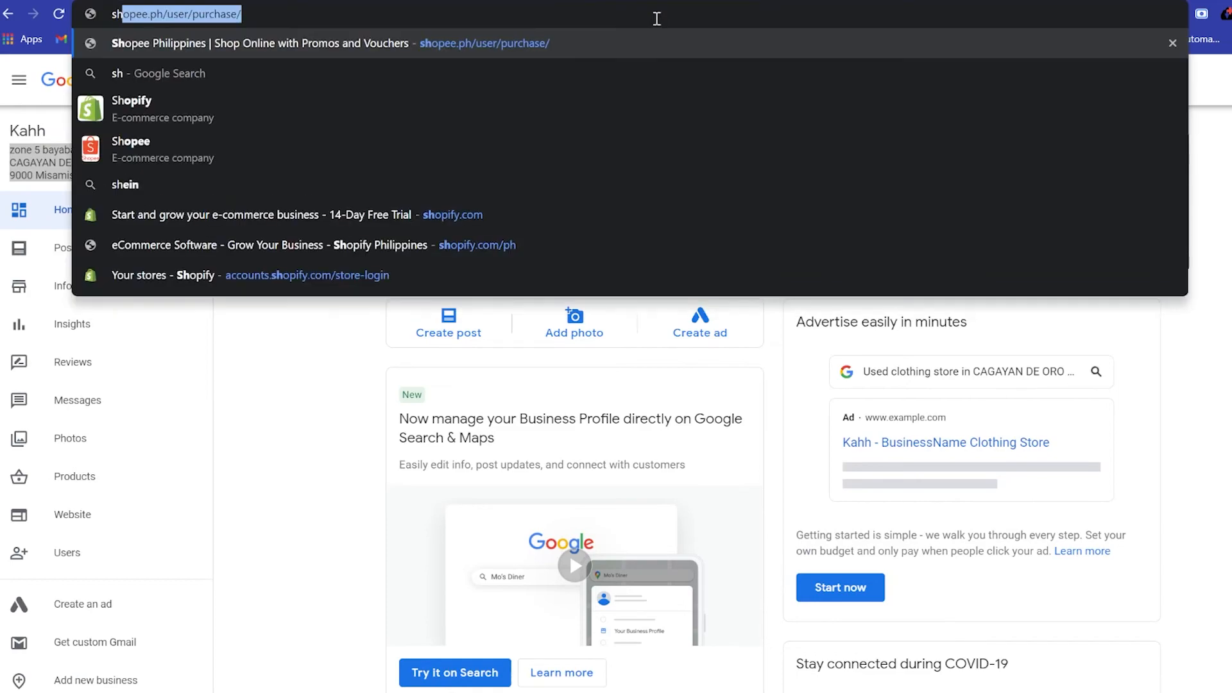
text(opi)
key(Return)
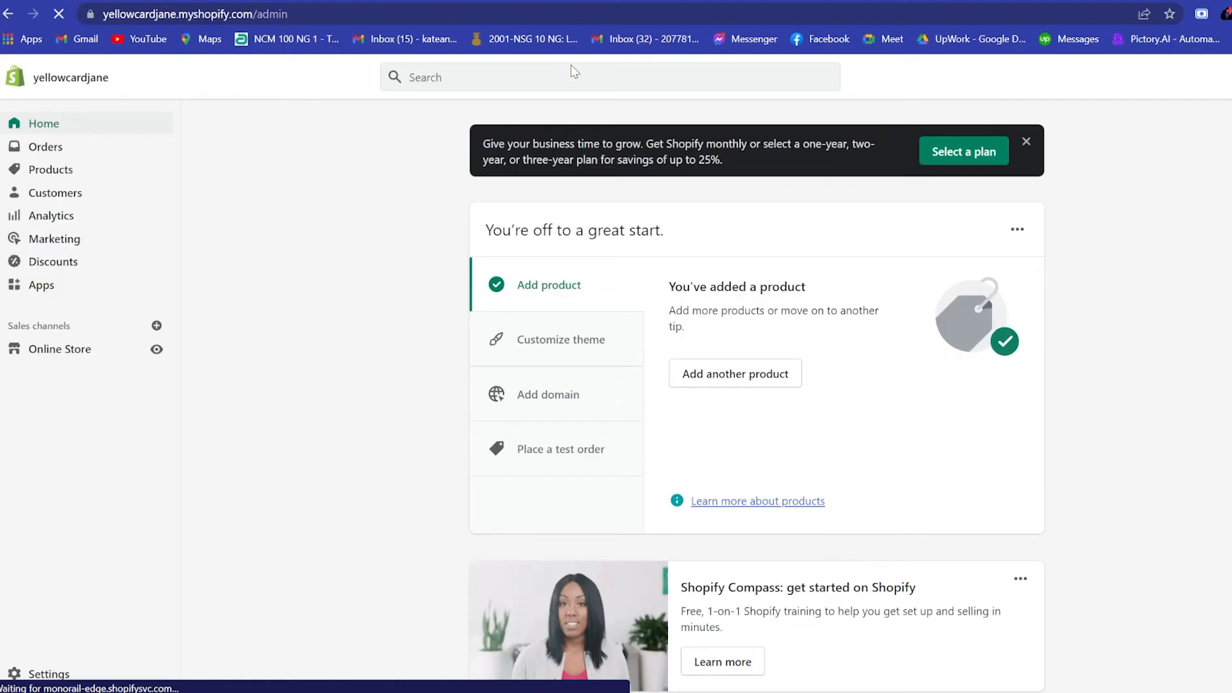
click(448, 12)
key(ctrl+c)
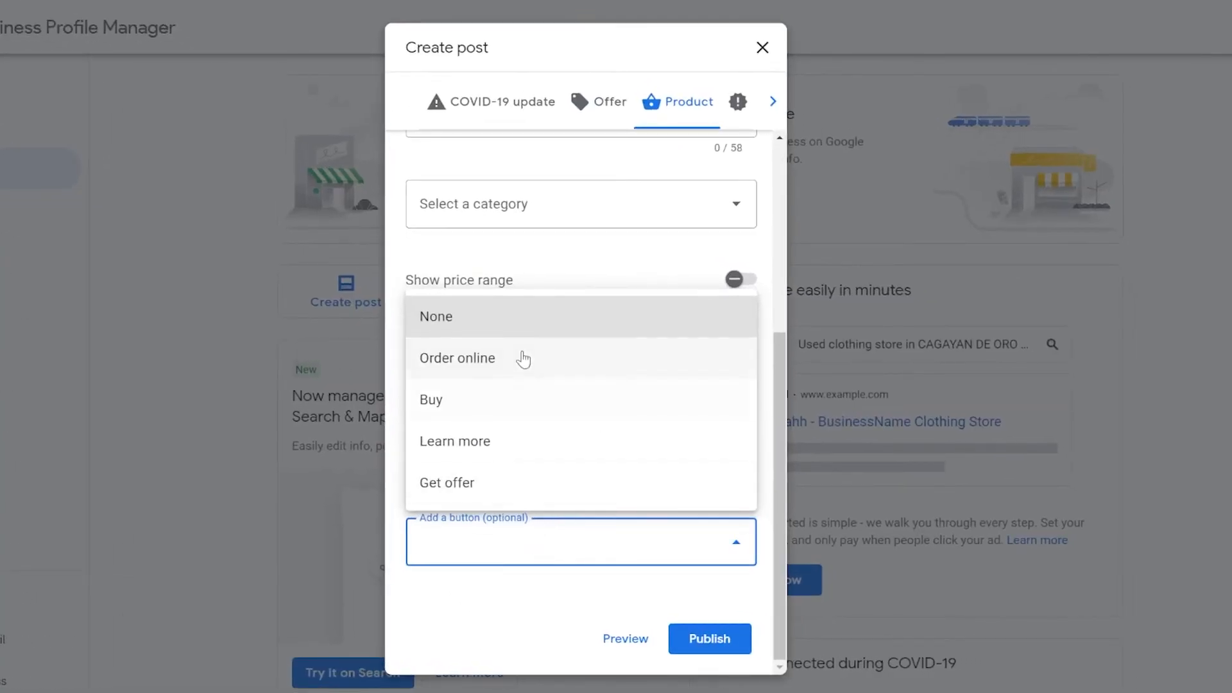
click(523, 360)
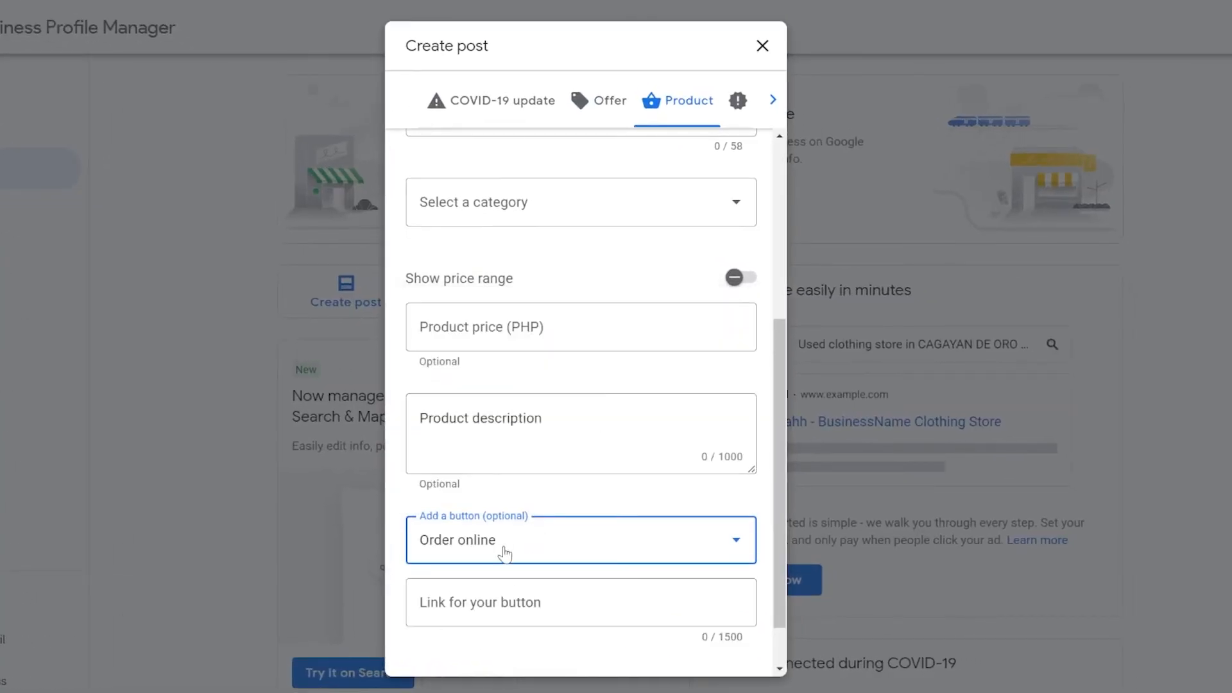
scroll(539, 578, down, 1)
click(579, 558)
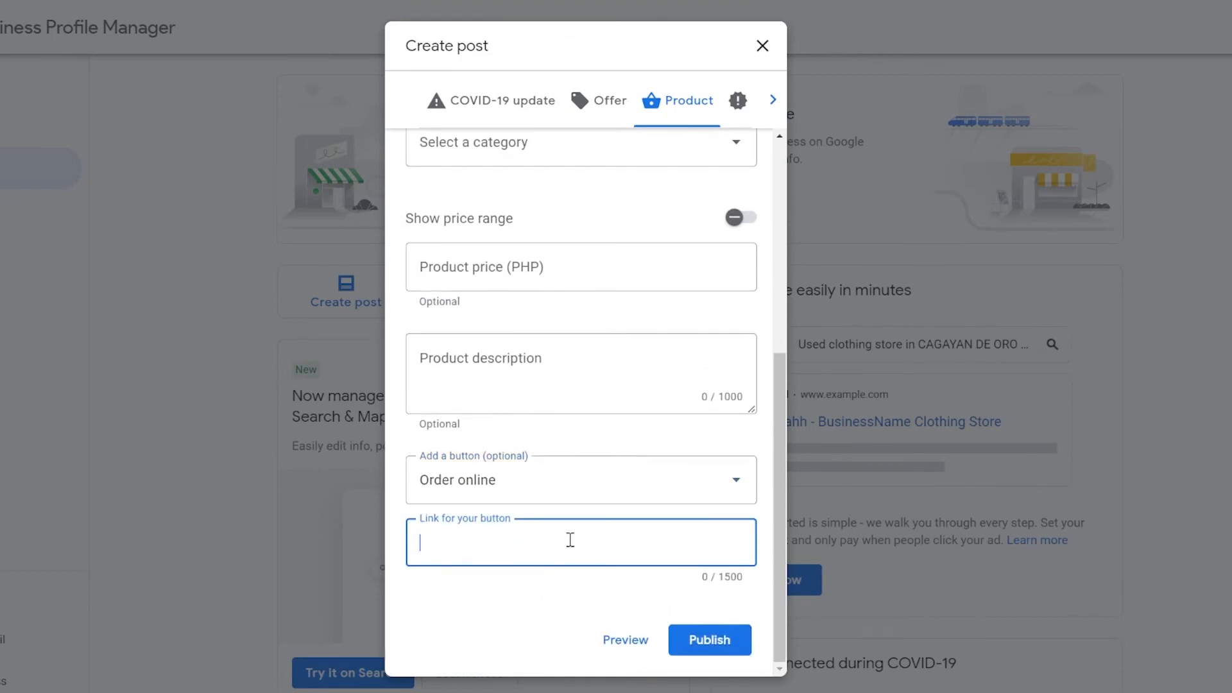
key(ctrl+v)
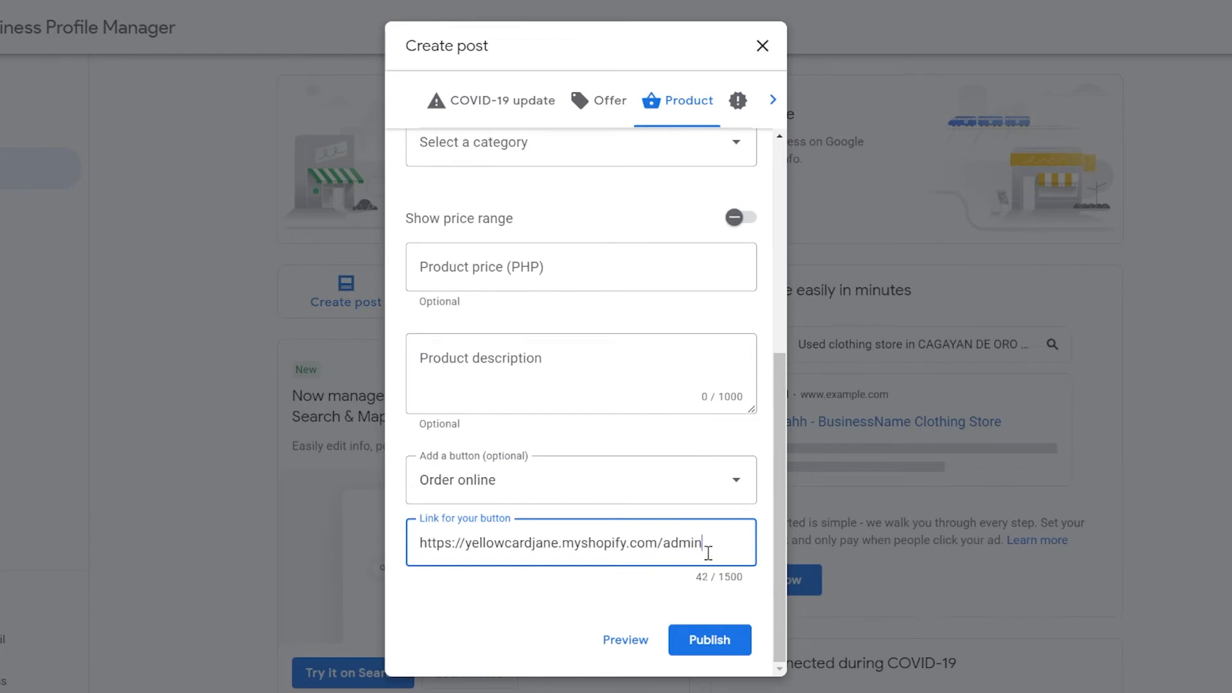
key(BackSpace)
click(719, 641)
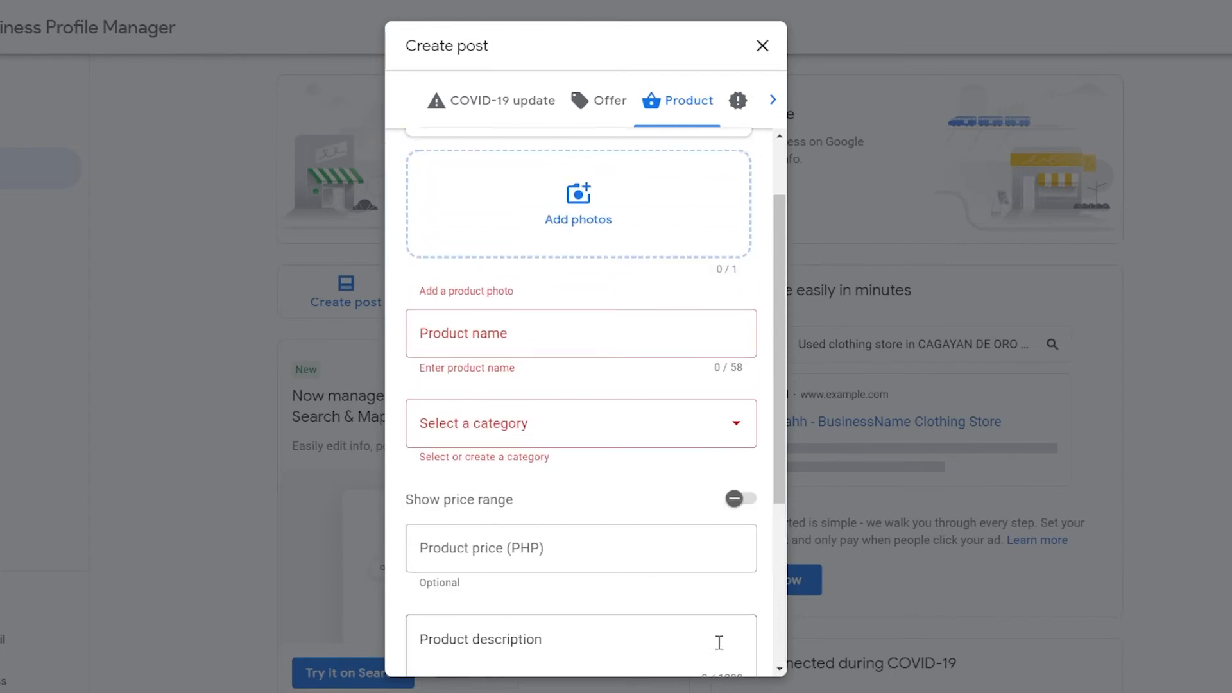
Step: Name the product slippers and assign it to the footware category
click(570, 339)
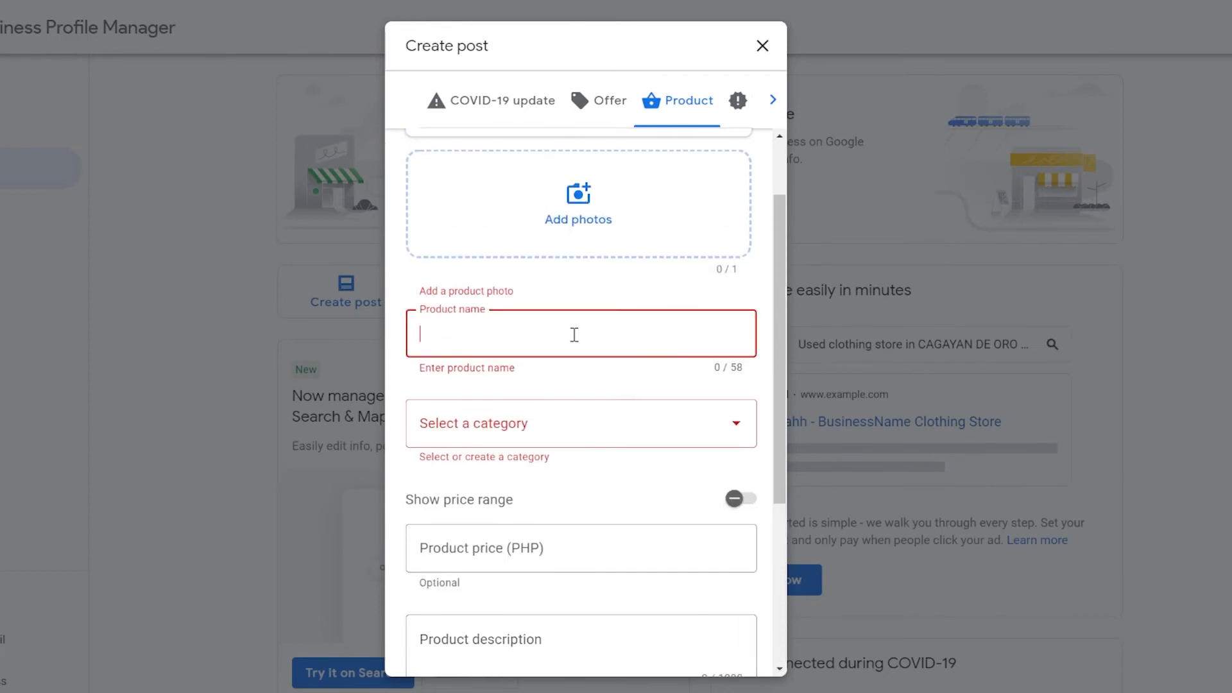
text(slippers)
click(554, 423)
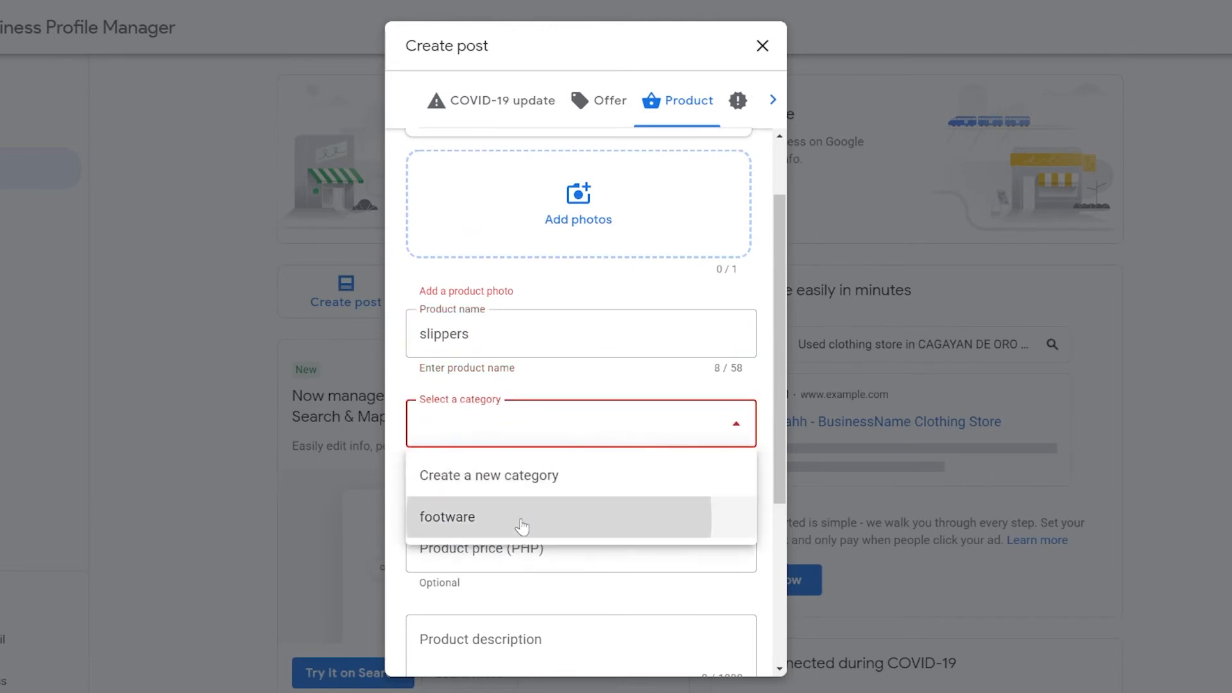
click(517, 521)
scroll(626, 655, down, 3)
scroll(632, 565, up, 5)
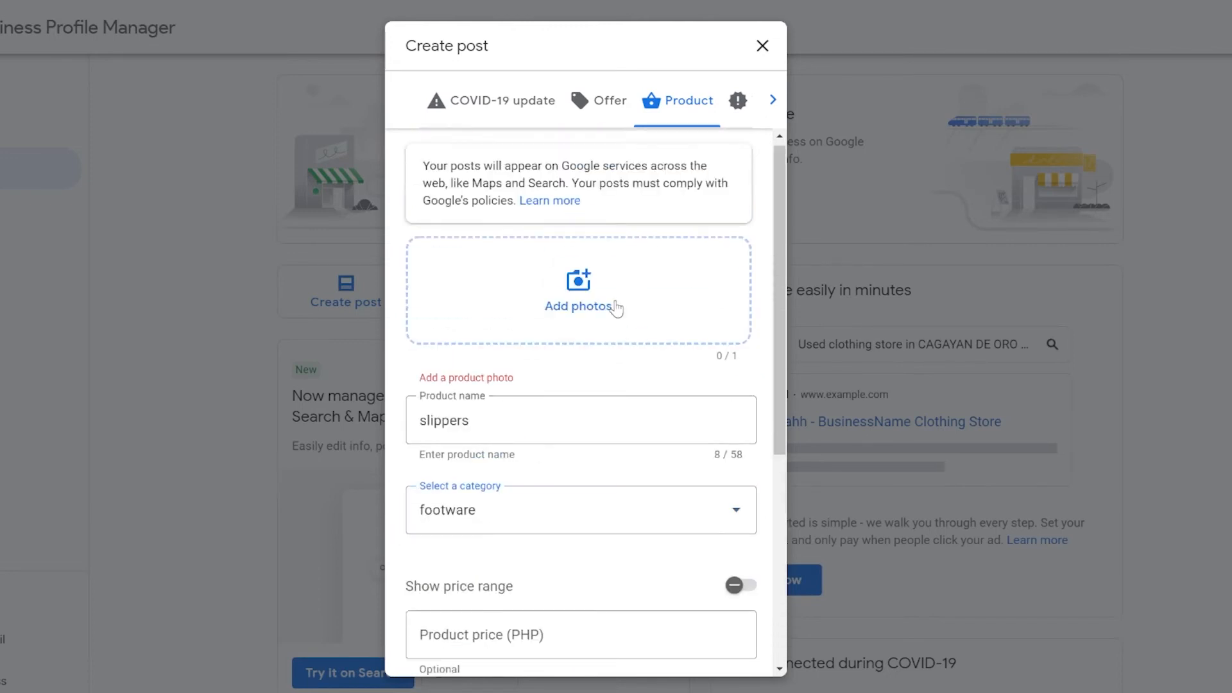
click(623, 297)
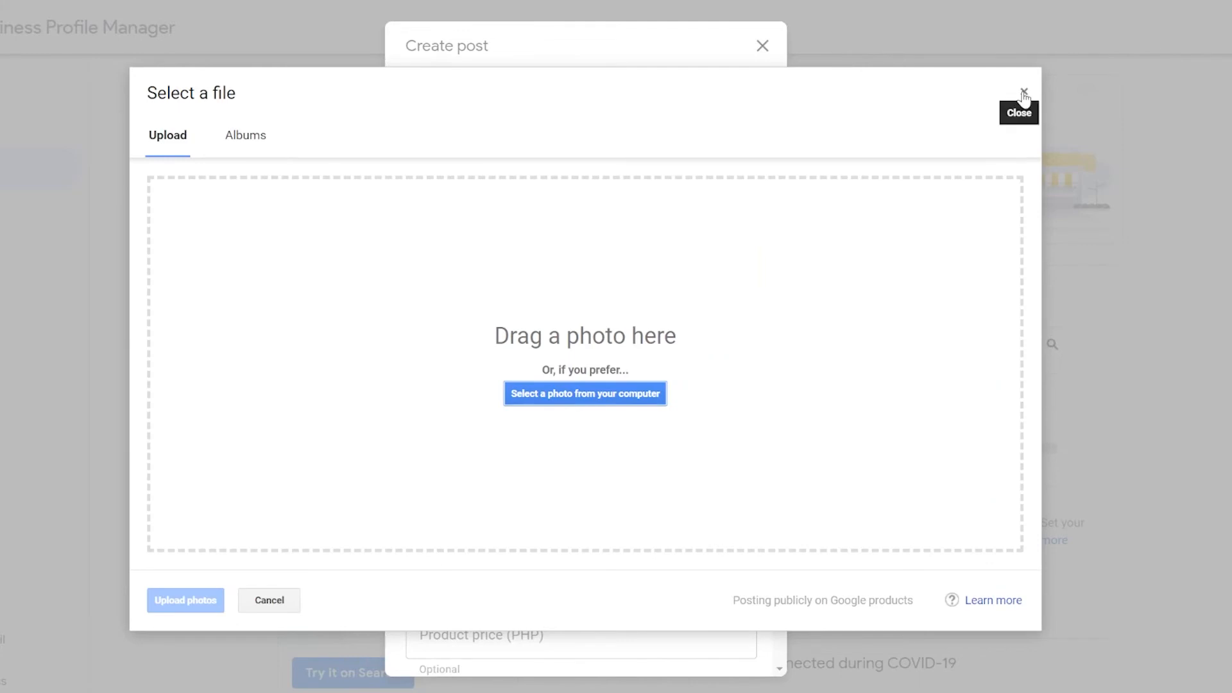
click(1024, 95)
scroll(700, 520, up, 4)
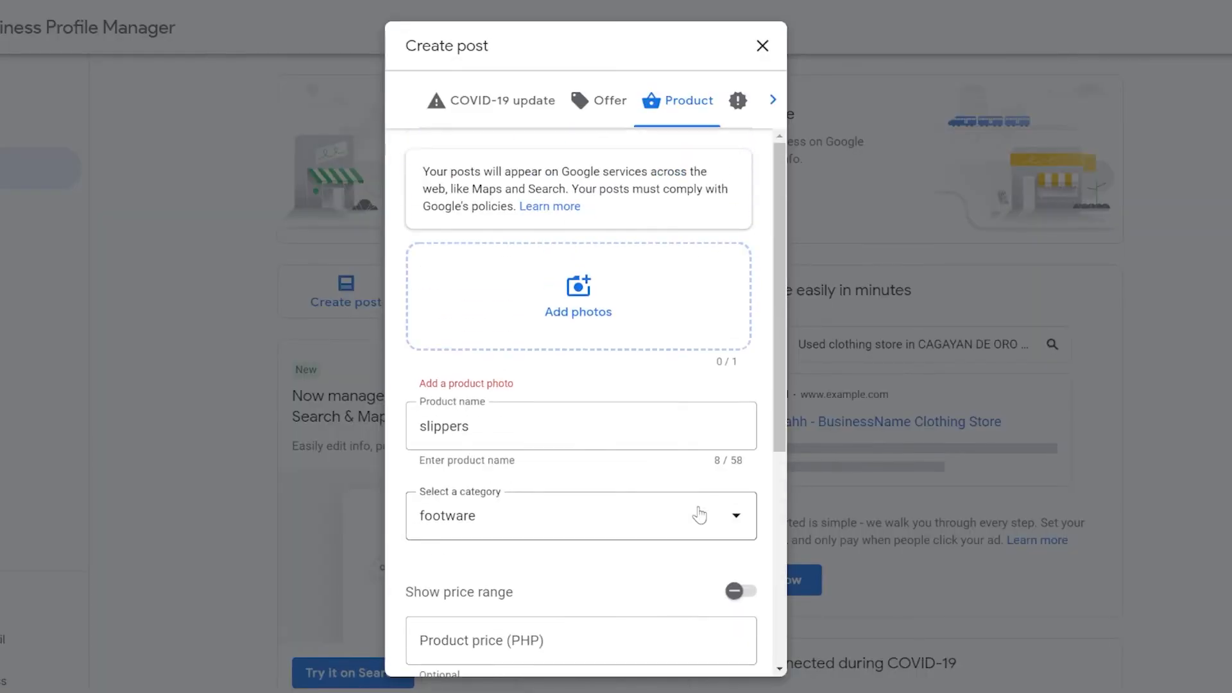
Step: Set the product price to 500 PHP and enter ferfefFESD as the product description
scroll(531, 432, down, 3)
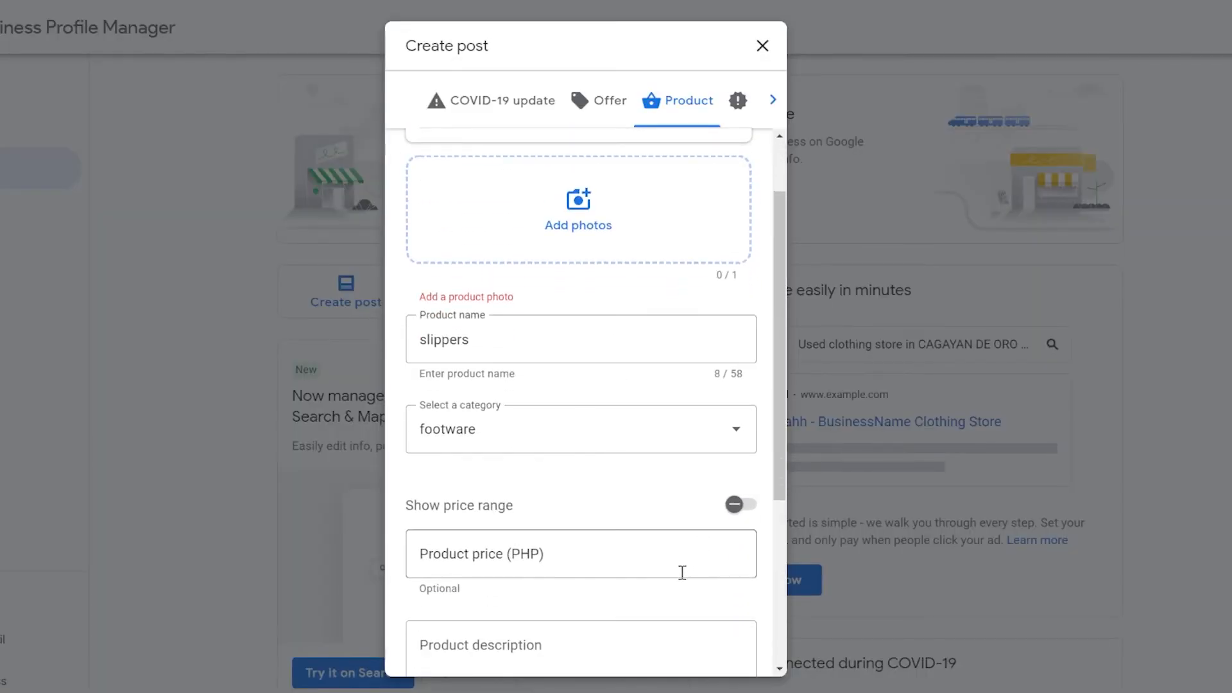
click(682, 573)
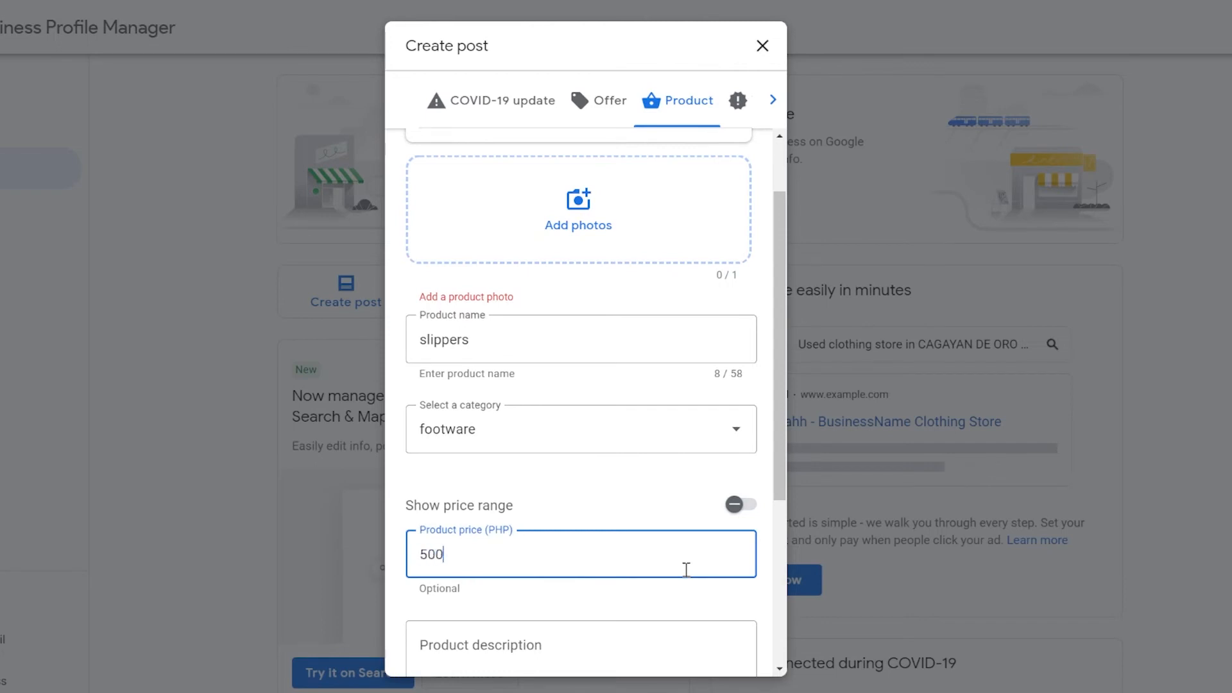
text(500)
scroll(686, 569, down, 5)
click(624, 365)
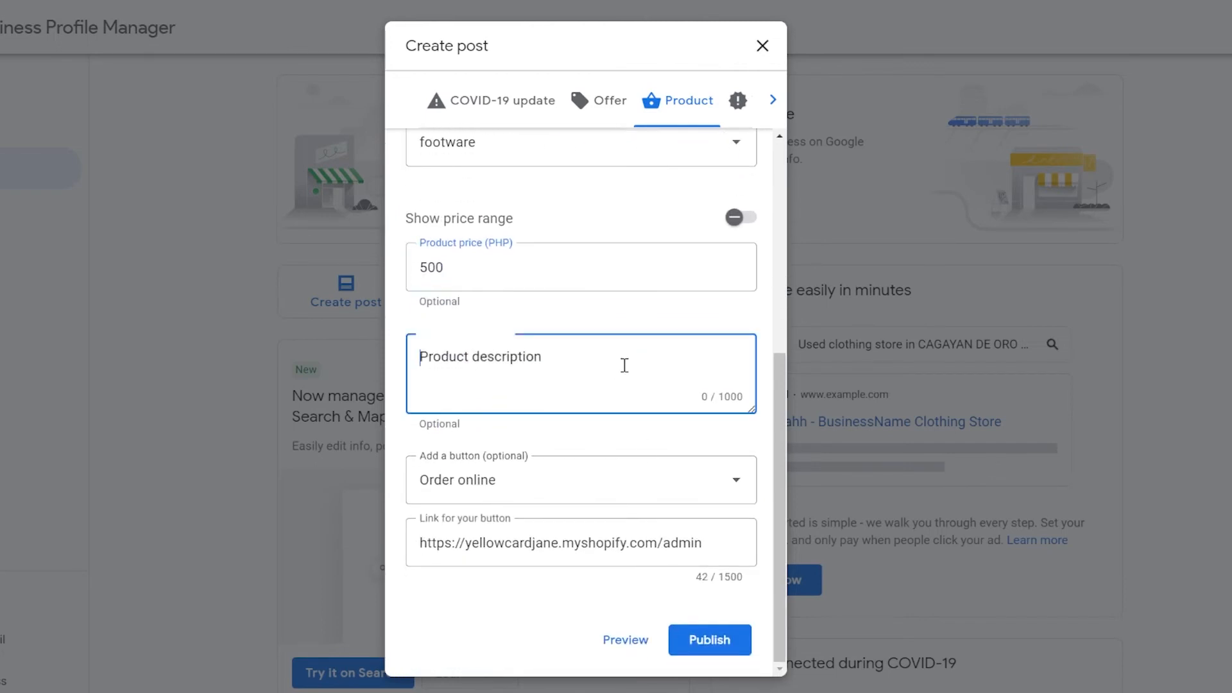
text(ferfefFESD)
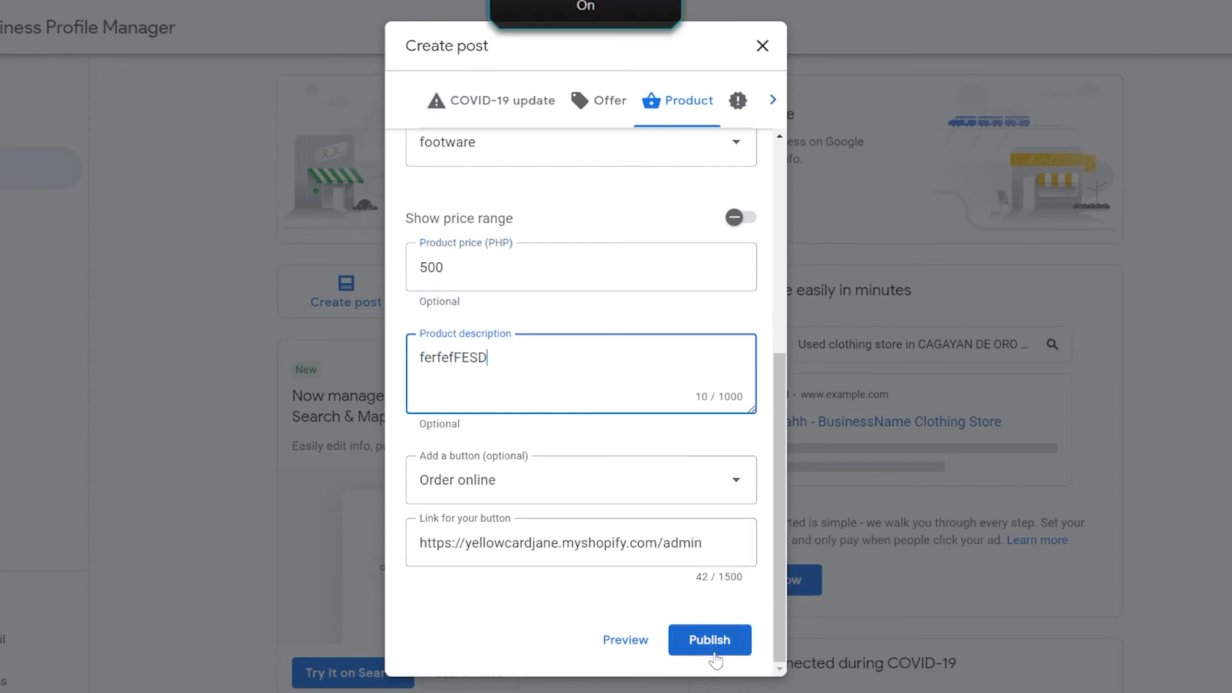
Step: Upload the wallpapersden.com_valorant-viper-art_3840x2369 image as the product photo and publish the product post
click(713, 639)
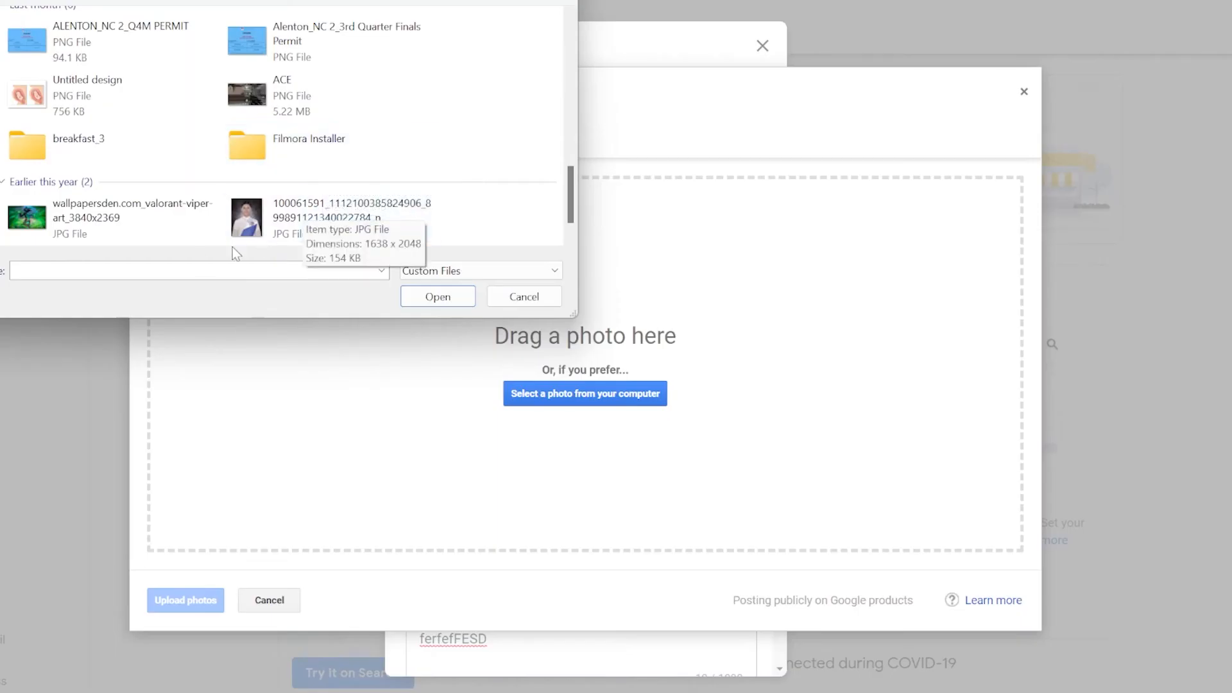
double_click(102, 239)
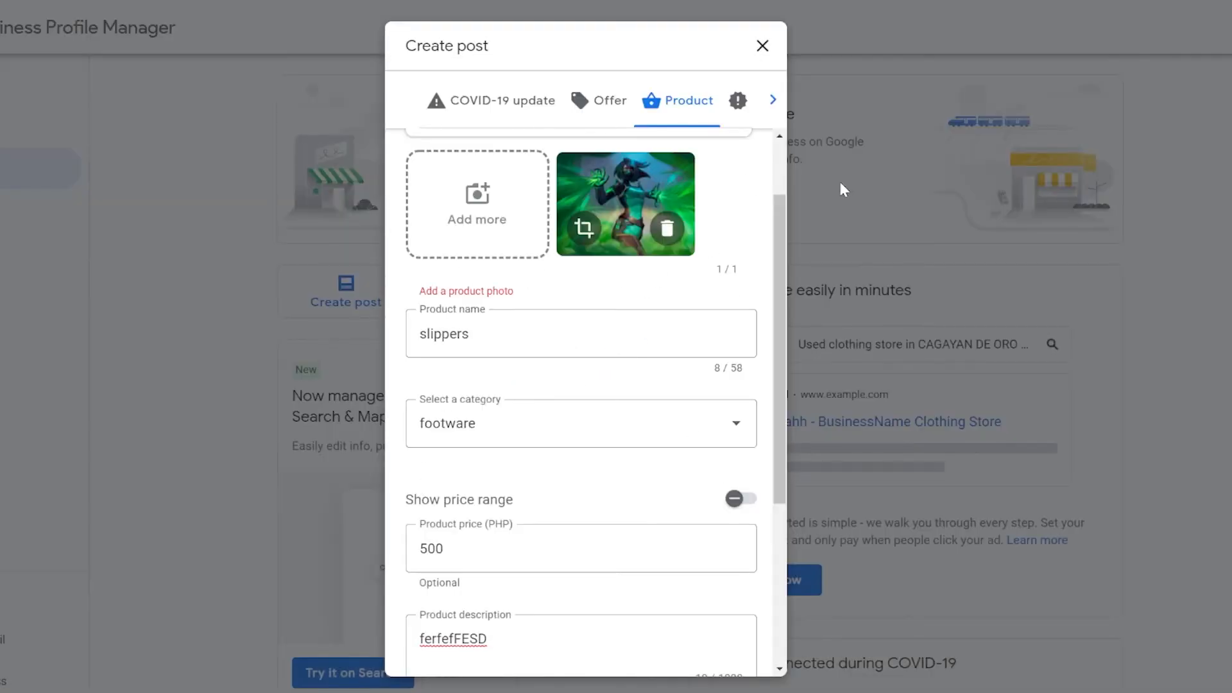
scroll(627, 413, down, 5)
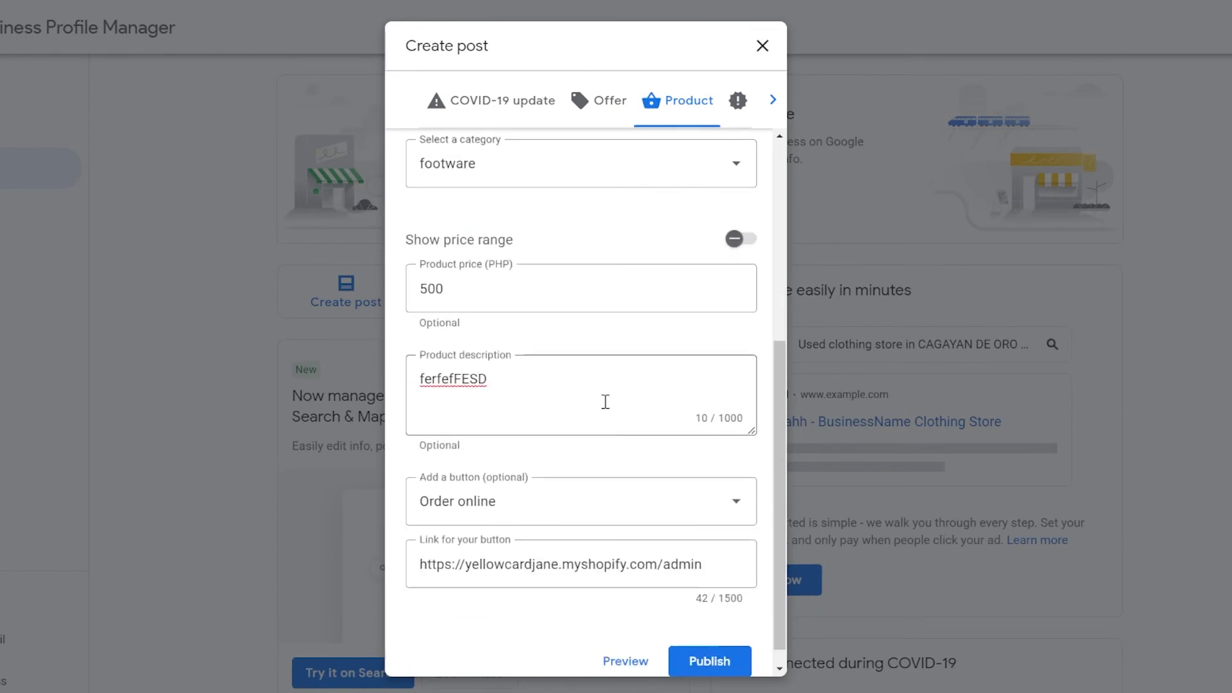
scroll(606, 401, up, 6)
scroll(569, 352, down, 5)
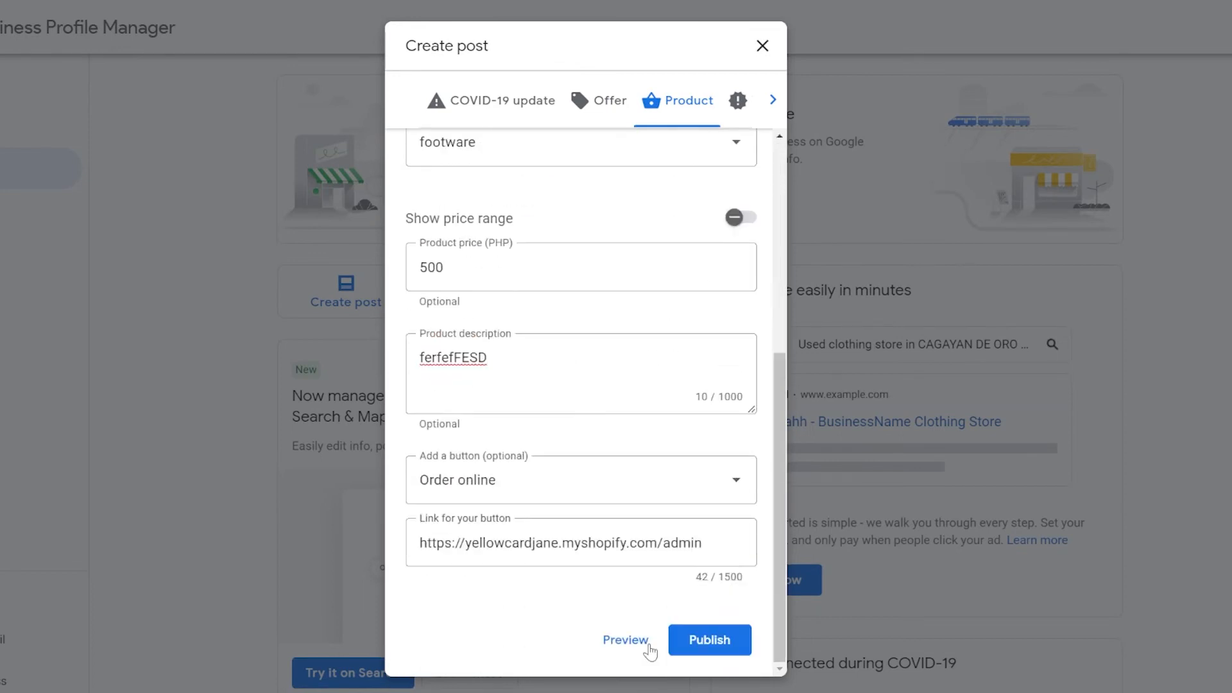
click(694, 639)
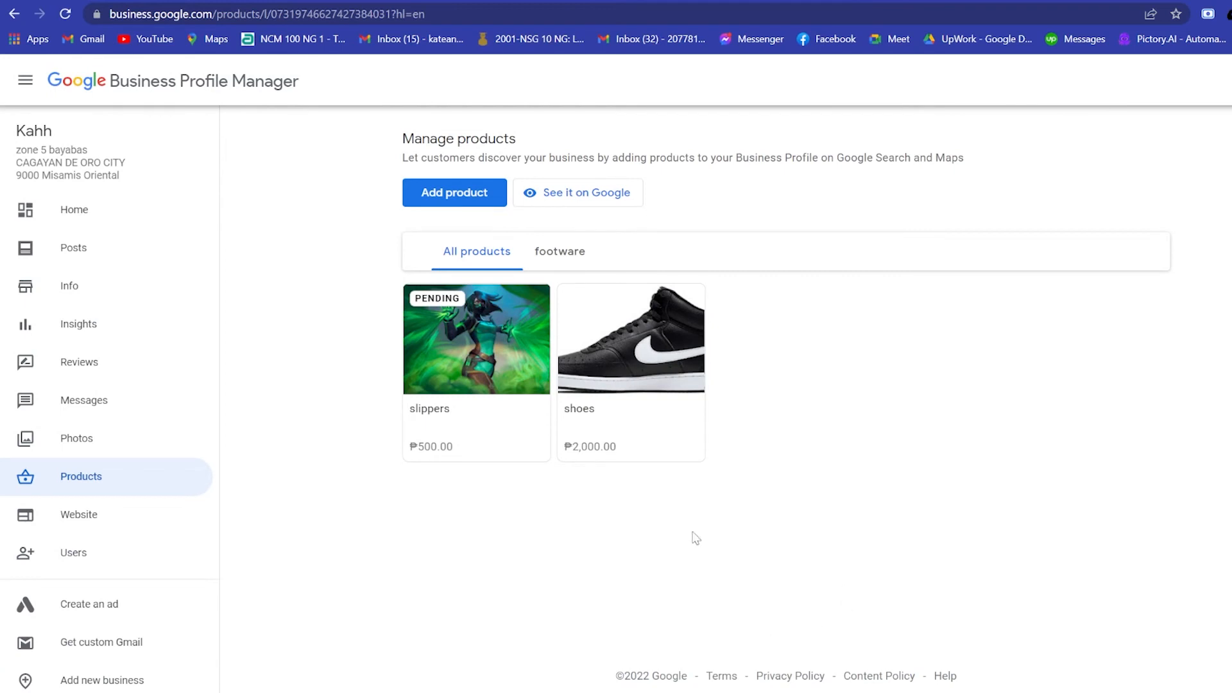
Step: View the footware products, and from the Home page open a new ad campaign to examine its advertising goal choices
click(570, 262)
click(63, 210)
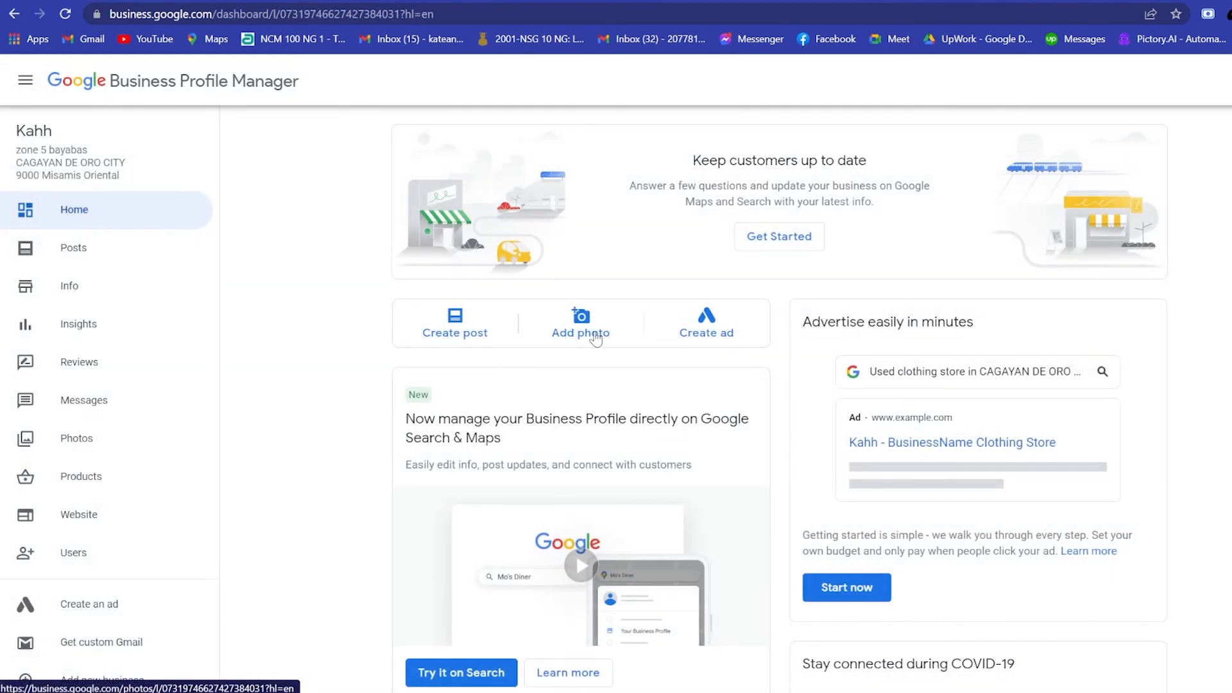
click(706, 334)
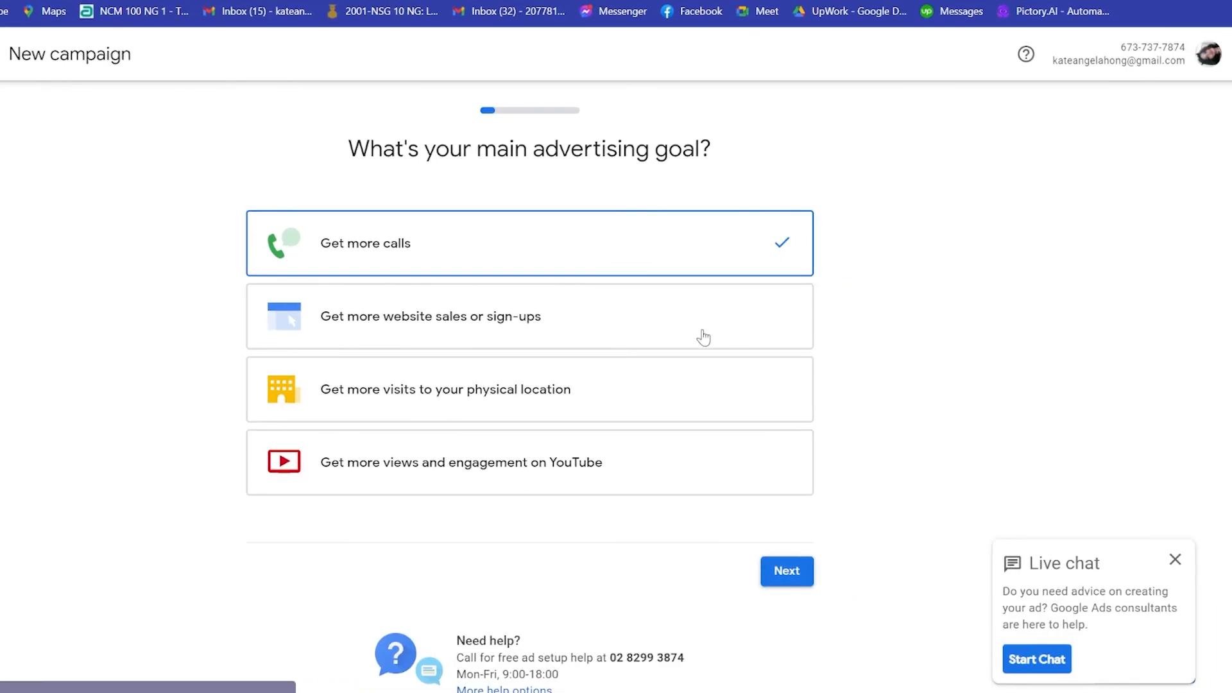
right_click(717, 277)
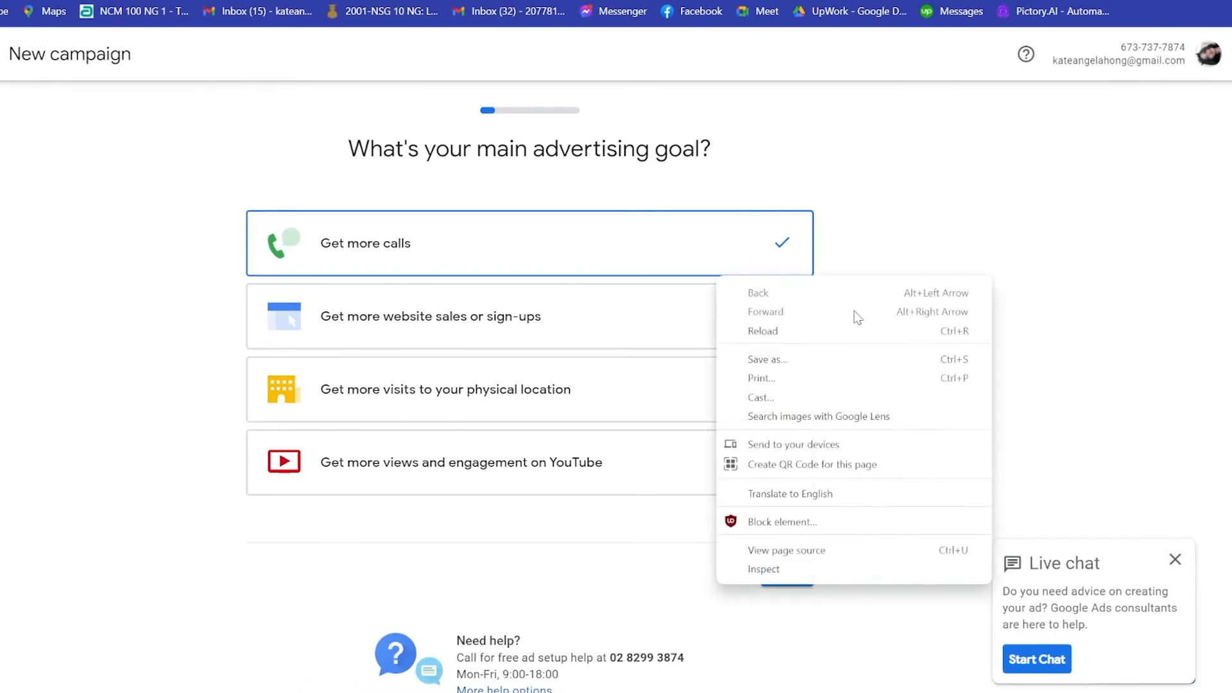
click(827, 236)
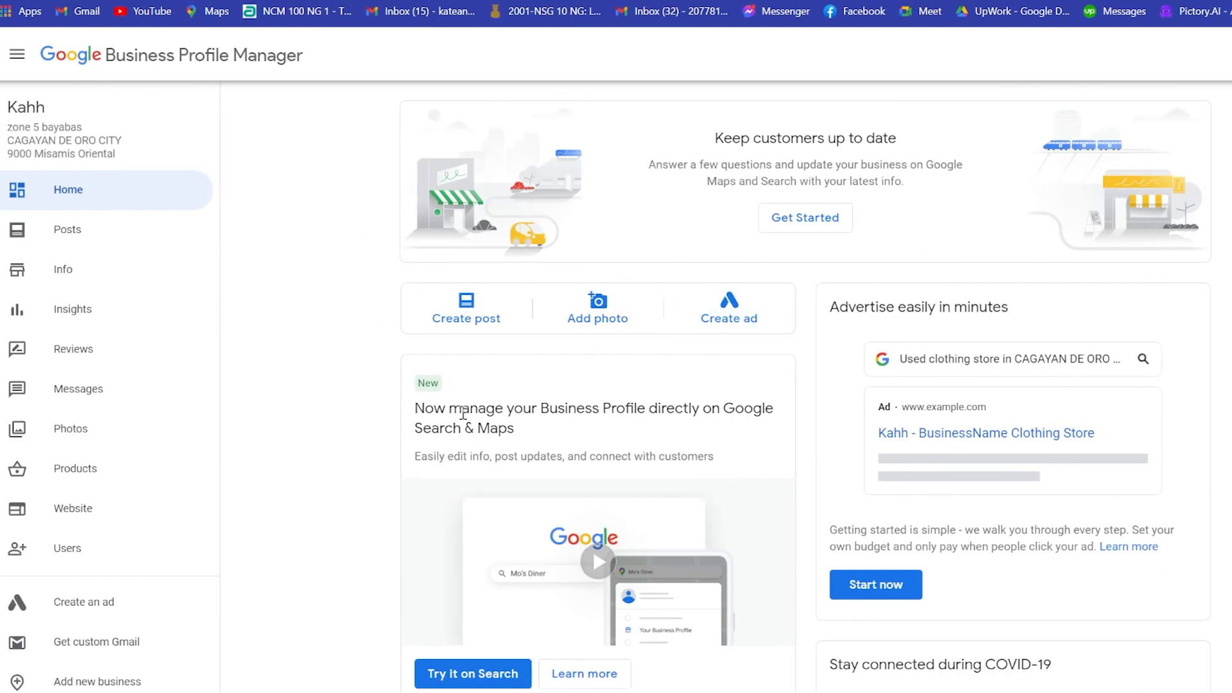
Step: Examine the Home page's performance summary and open the Messages page
scroll(597, 385, down, 2)
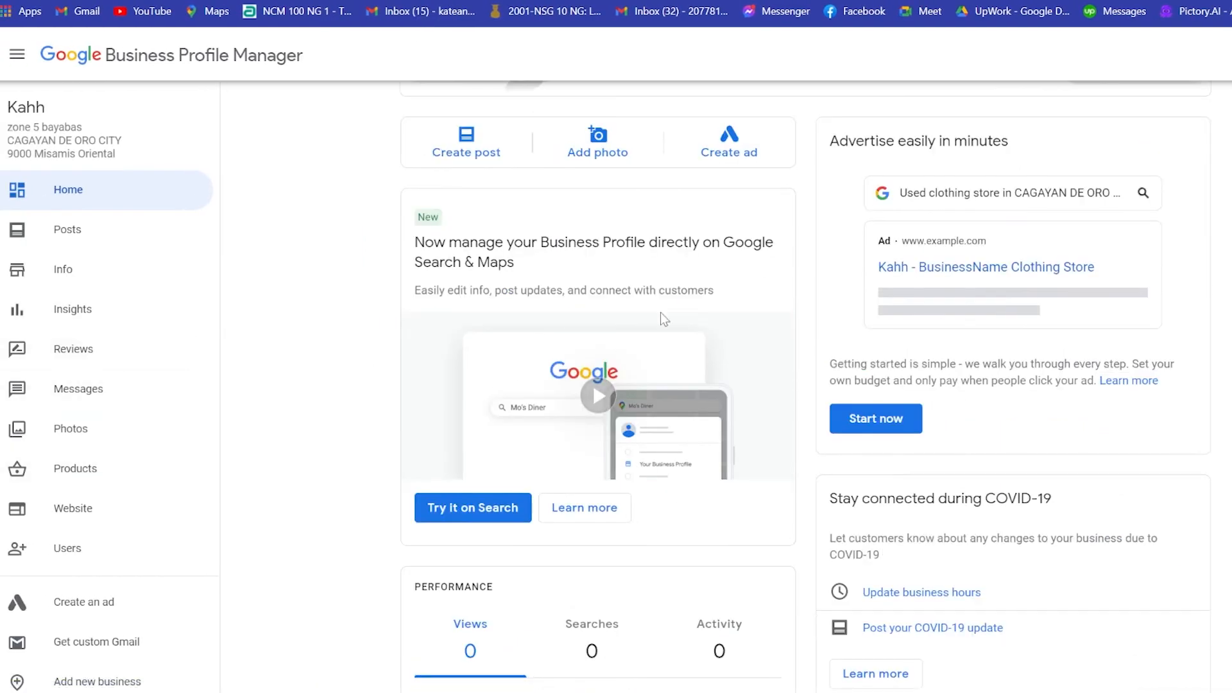
scroll(610, 442, down, 6)
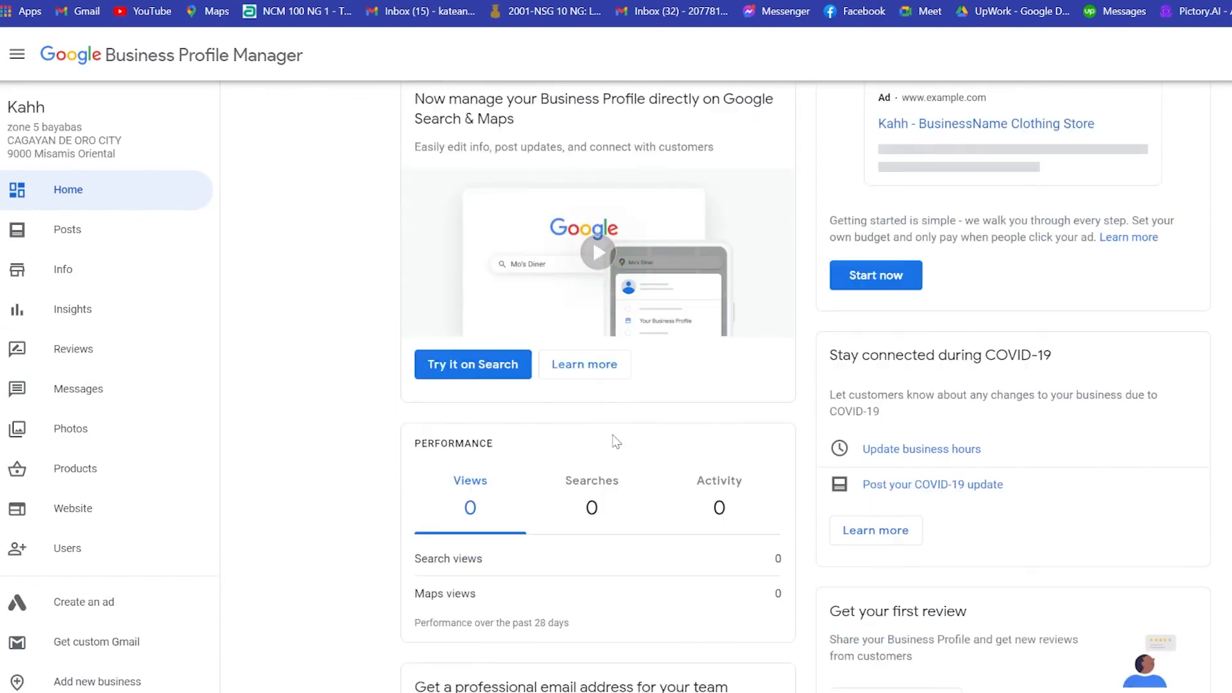
click(99, 404)
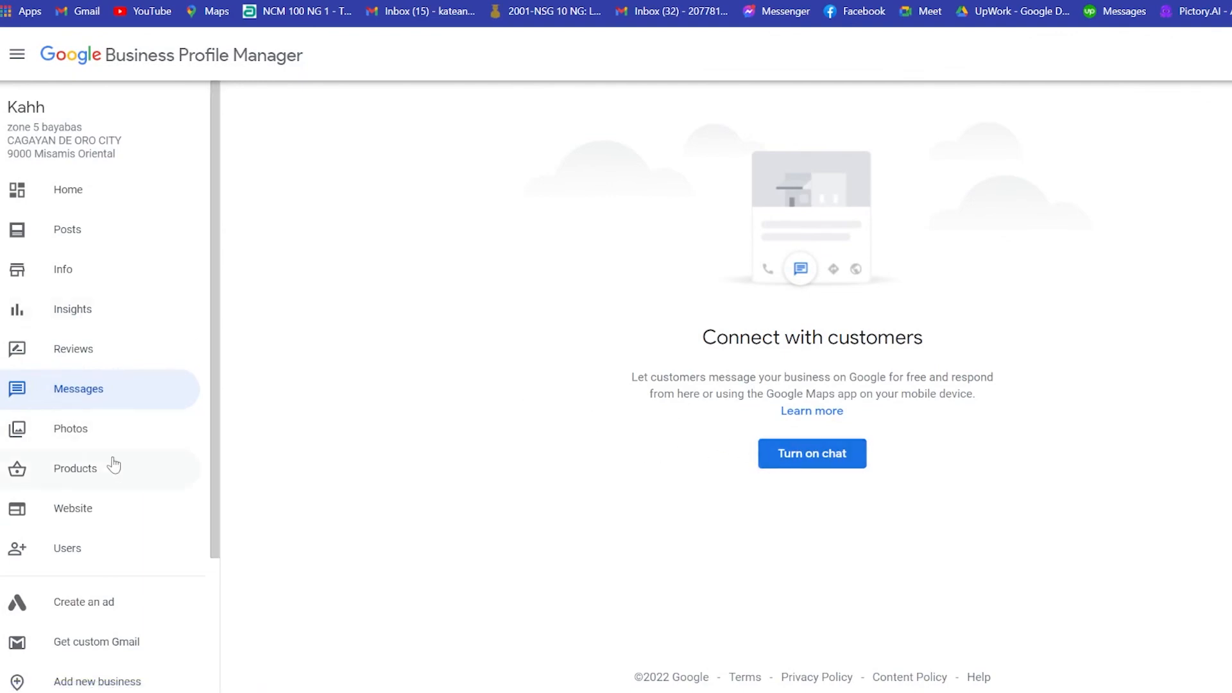
Step: Open the Insights page and examine its report on where customers view the business
click(95, 317)
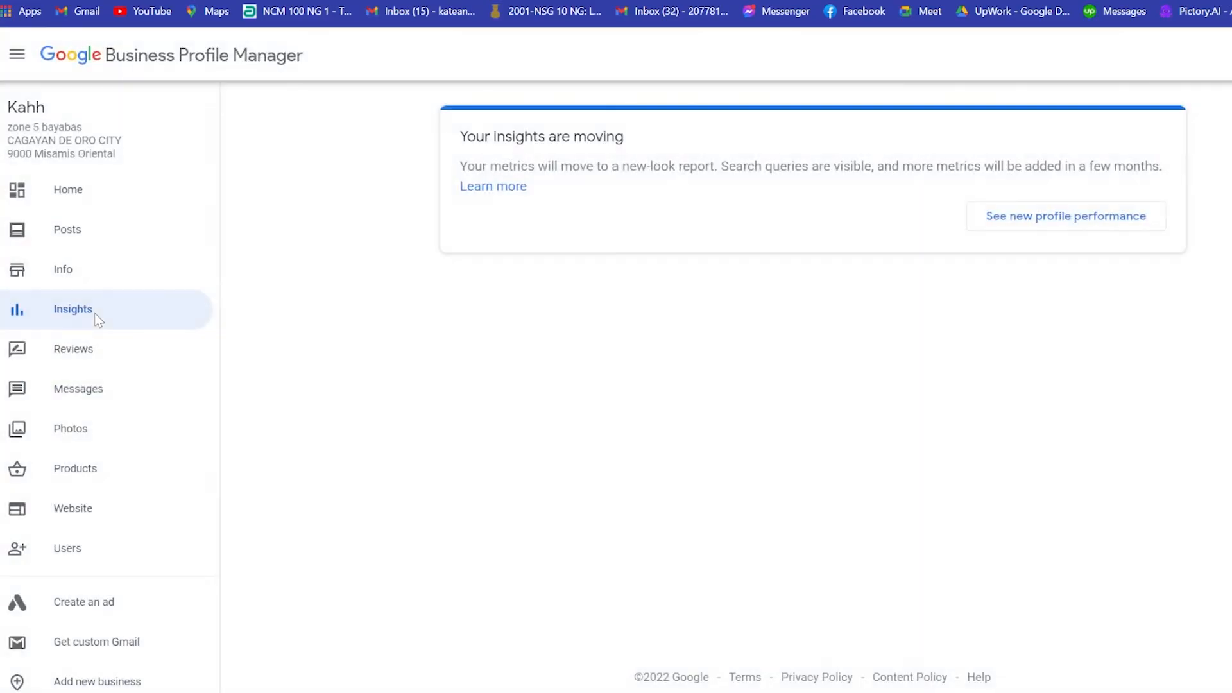
scroll(877, 449, down, 5)
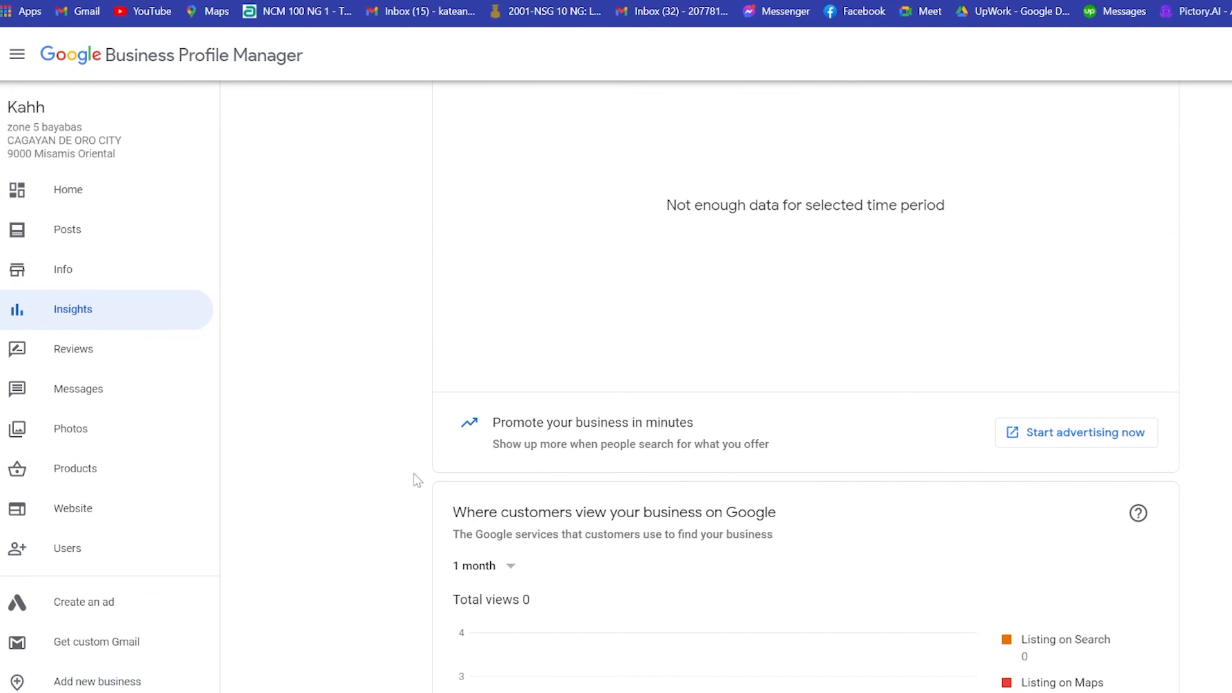
scroll(207, 475, down, 3)
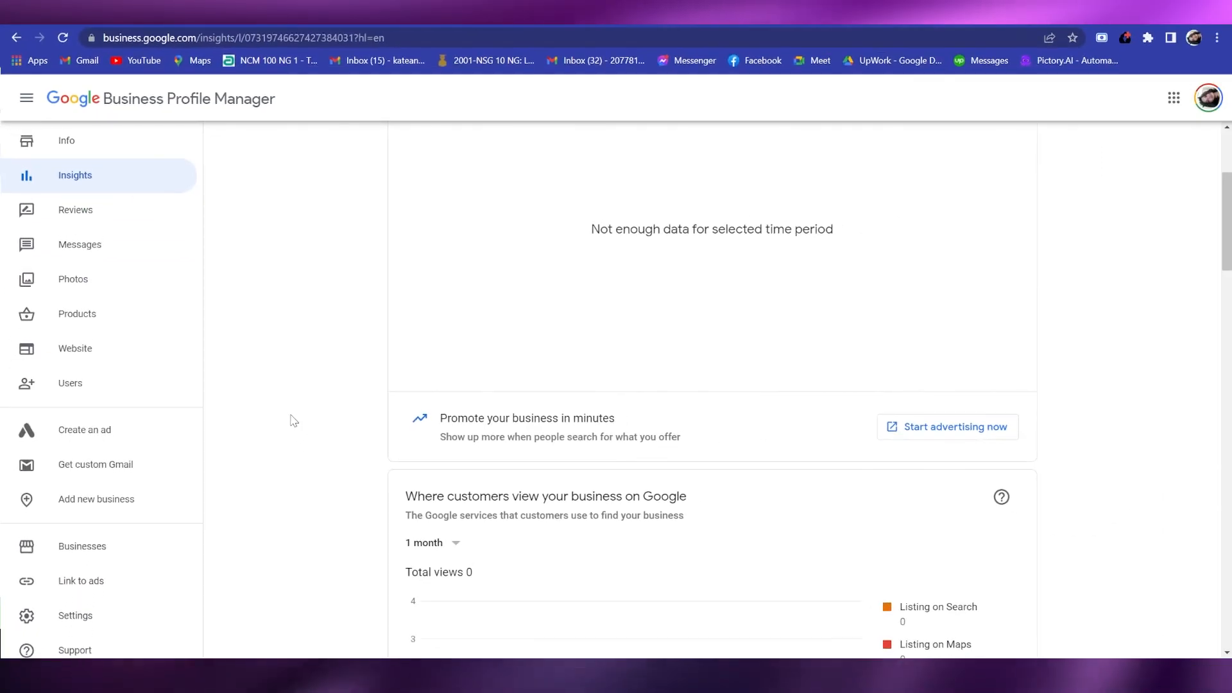